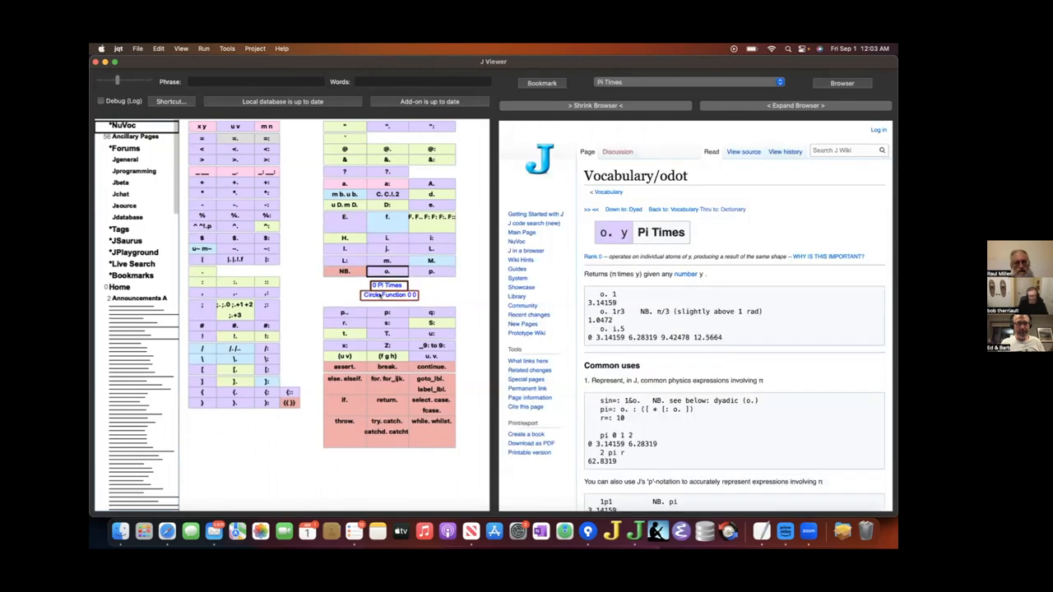
# - View the Vocabulary/Foreigns ancillary wiki page widened, then restore the link list beside it
pyautogui.click(155, 139)
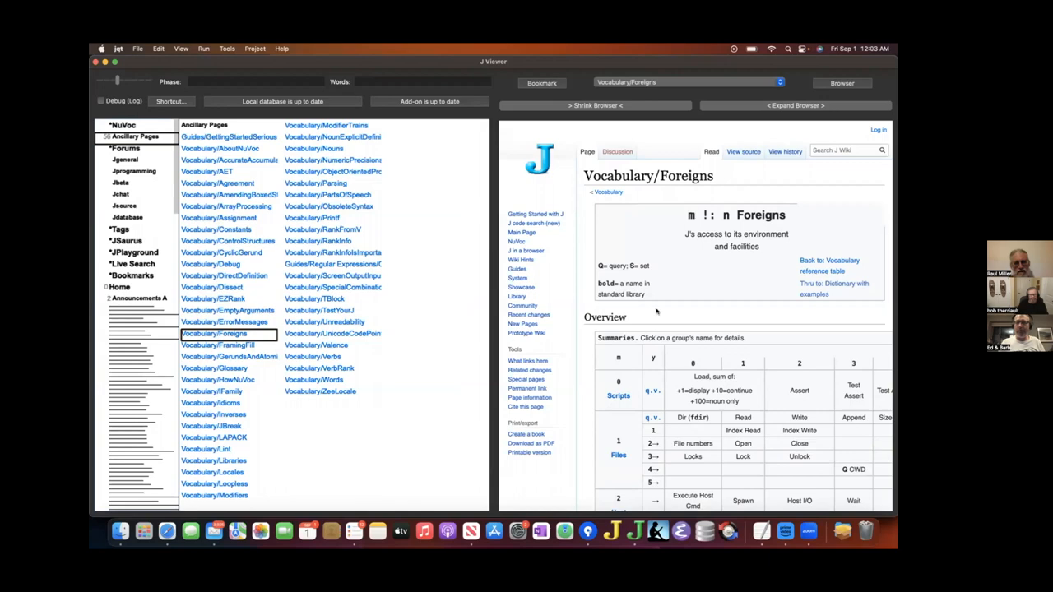
pyautogui.click(724, 107)
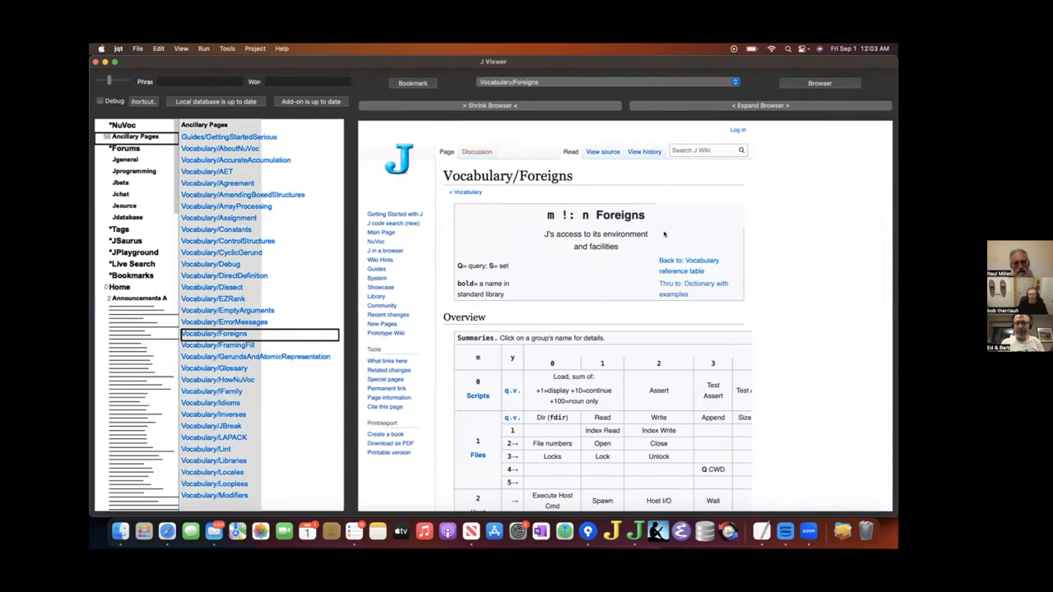
pyautogui.scroll(-1, 637, 318)
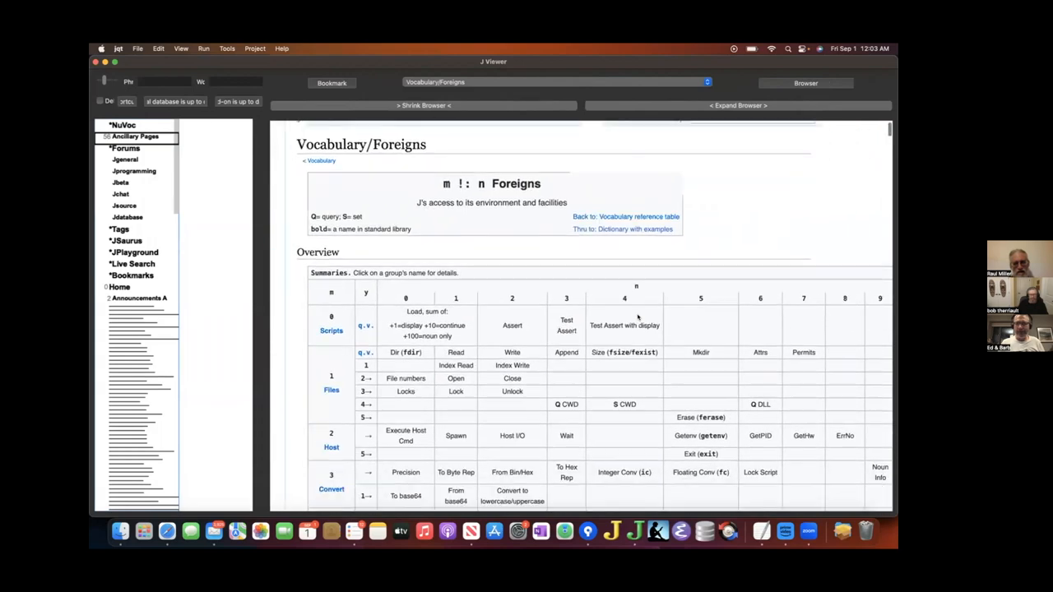
pyautogui.scroll(-3, 637, 317)
pyautogui.scroll(-1, 637, 315)
pyautogui.scroll(-1, 637, 313)
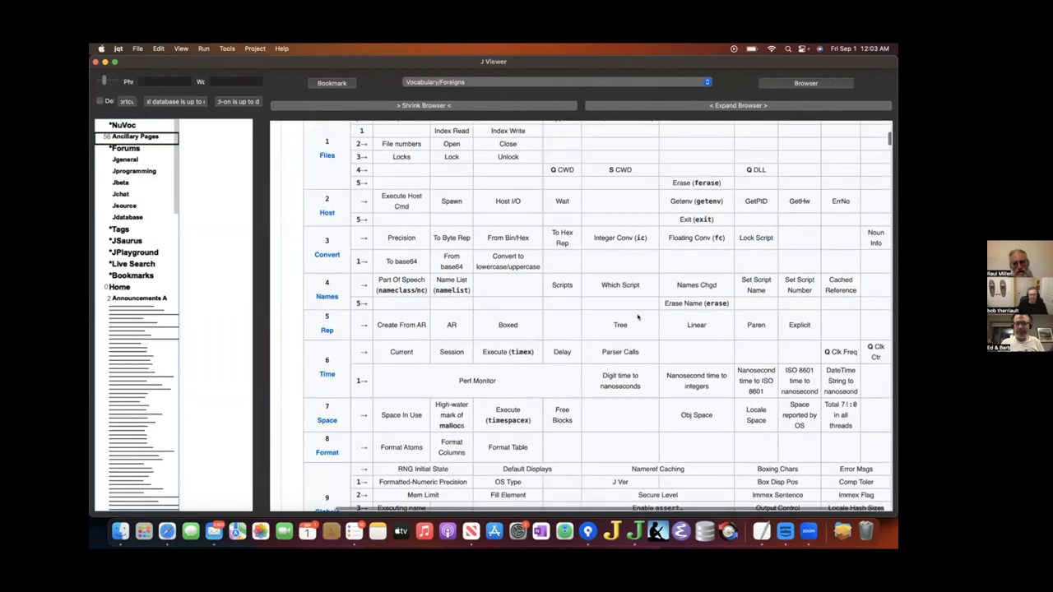
pyautogui.scroll(-1, 636, 313)
pyautogui.scroll(-3, 637, 313)
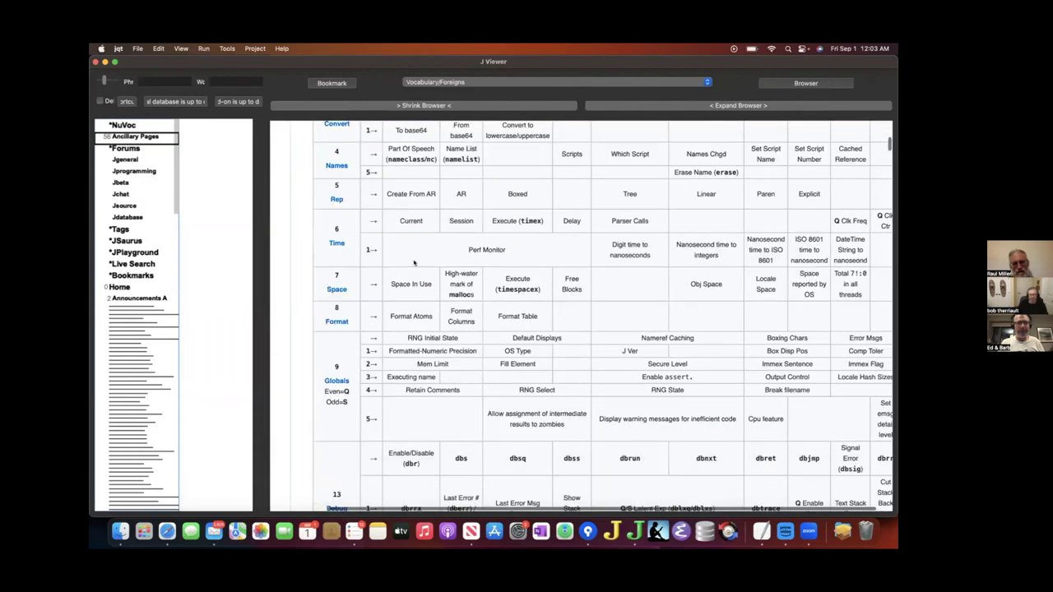
pyautogui.click(216, 229)
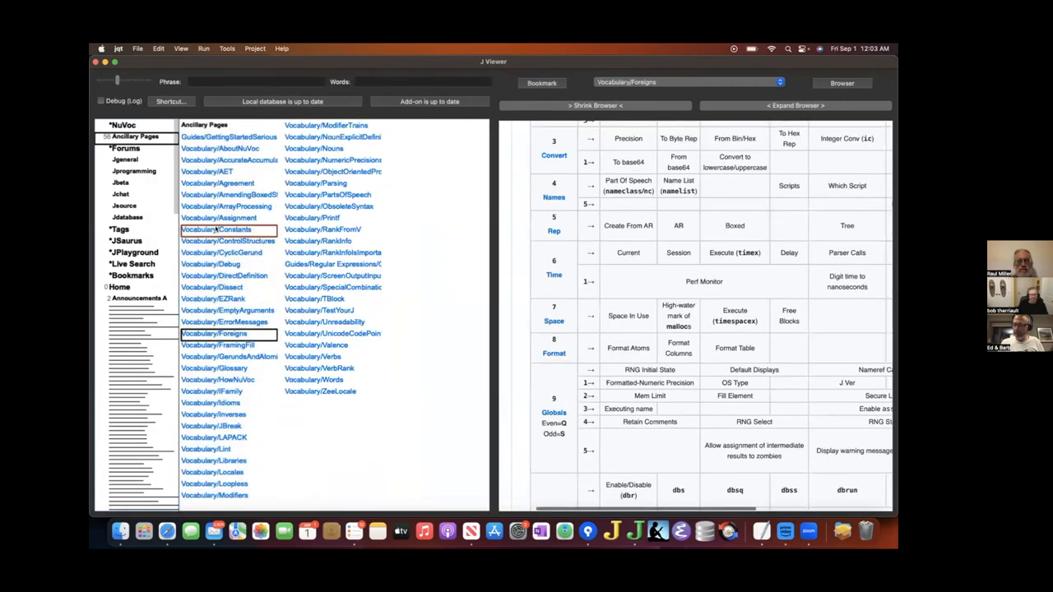
# - Browse to the Jprogramming forum's March 2022 threads
pyautogui.click(153, 149)
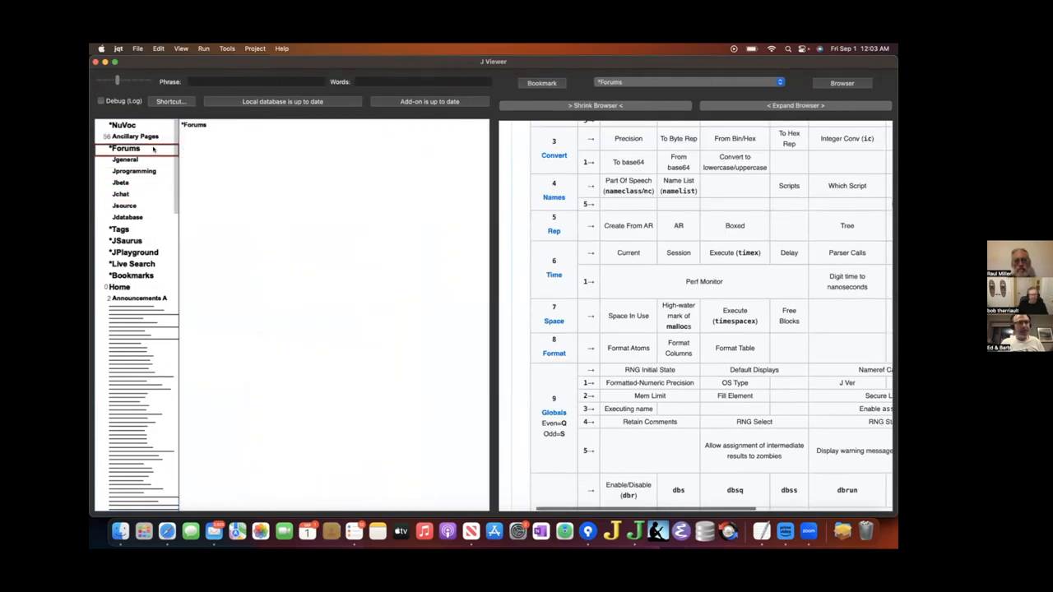
pyautogui.press('Down')
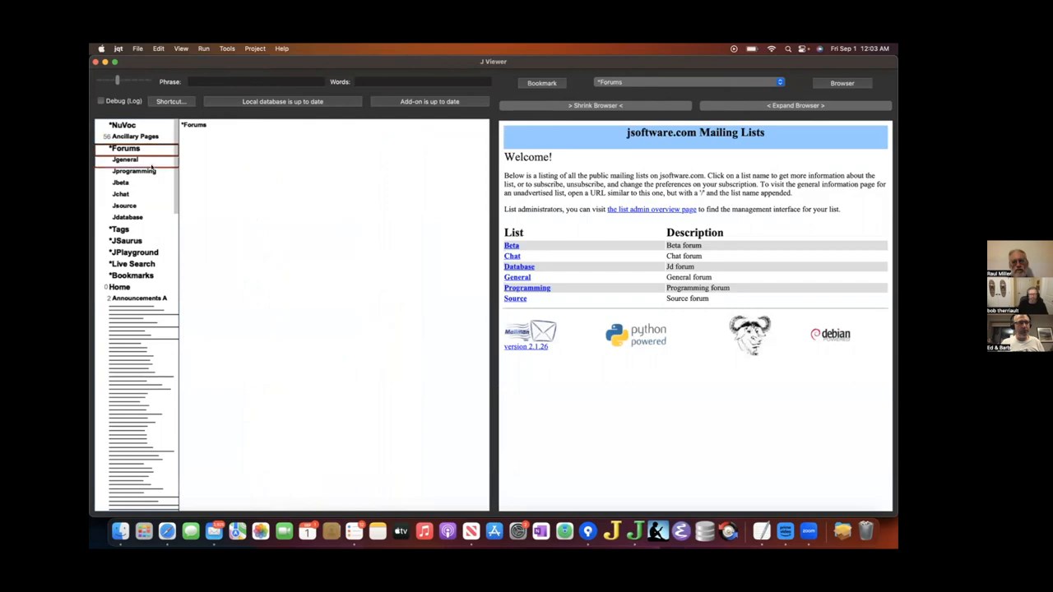
pyautogui.press('Down')
pyautogui.click(188, 126)
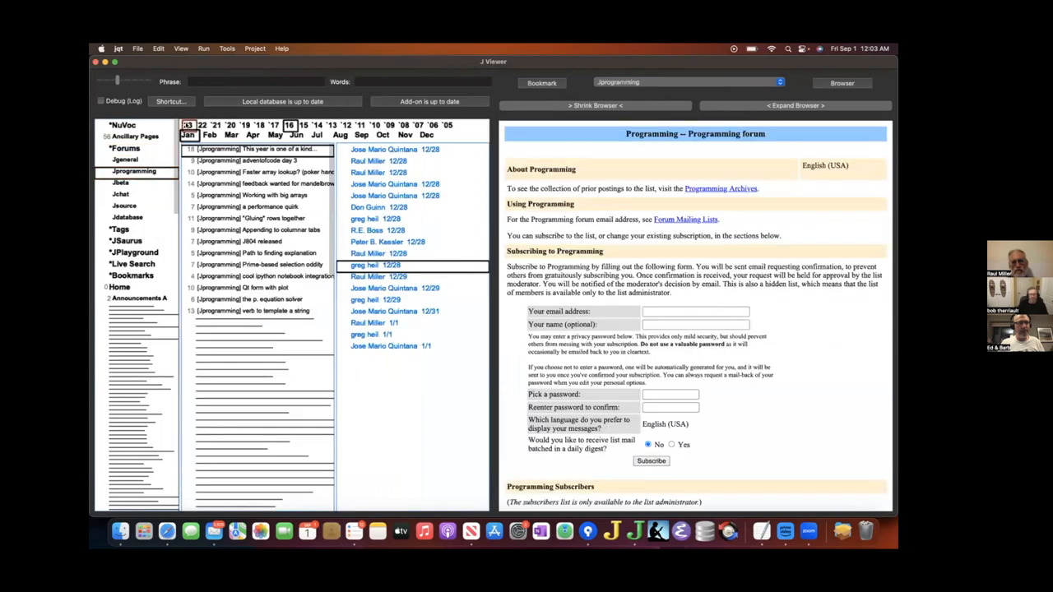
pyautogui.click(202, 125)
pyautogui.click(210, 135)
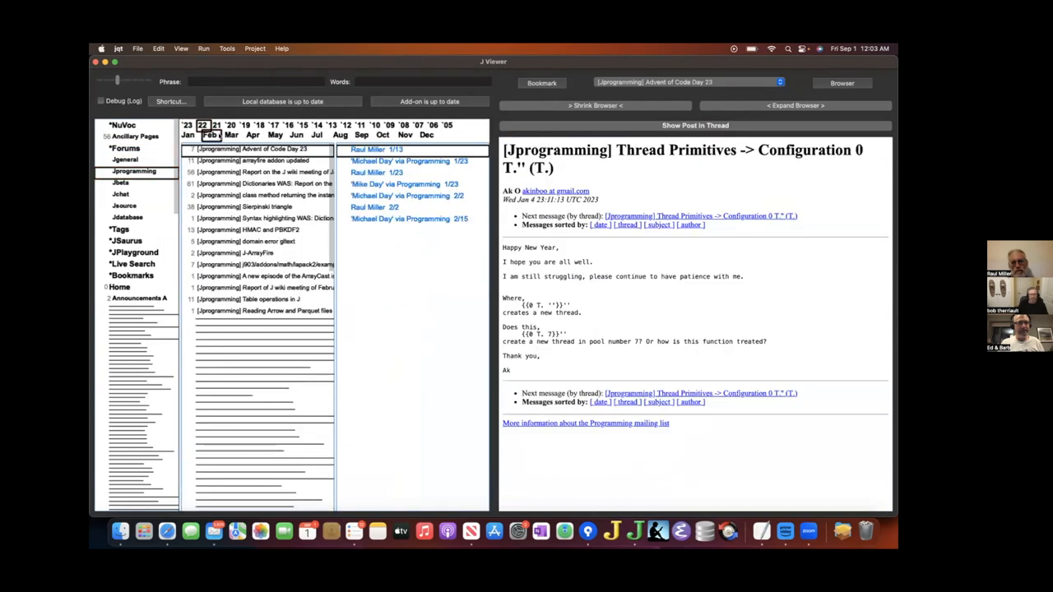
# - Read the wiki meeting report, nuvoc fcap and Higher-order arrays? threads with Henry Rich's and Raul Miller's replies
pyautogui.click(233, 176)
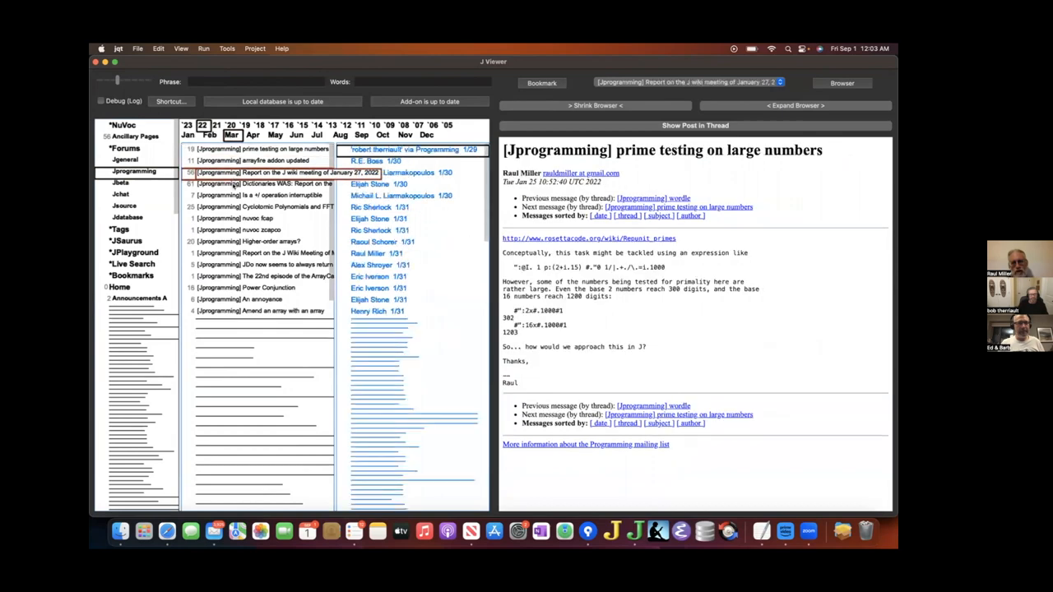
pyautogui.click(238, 221)
pyautogui.click(243, 253)
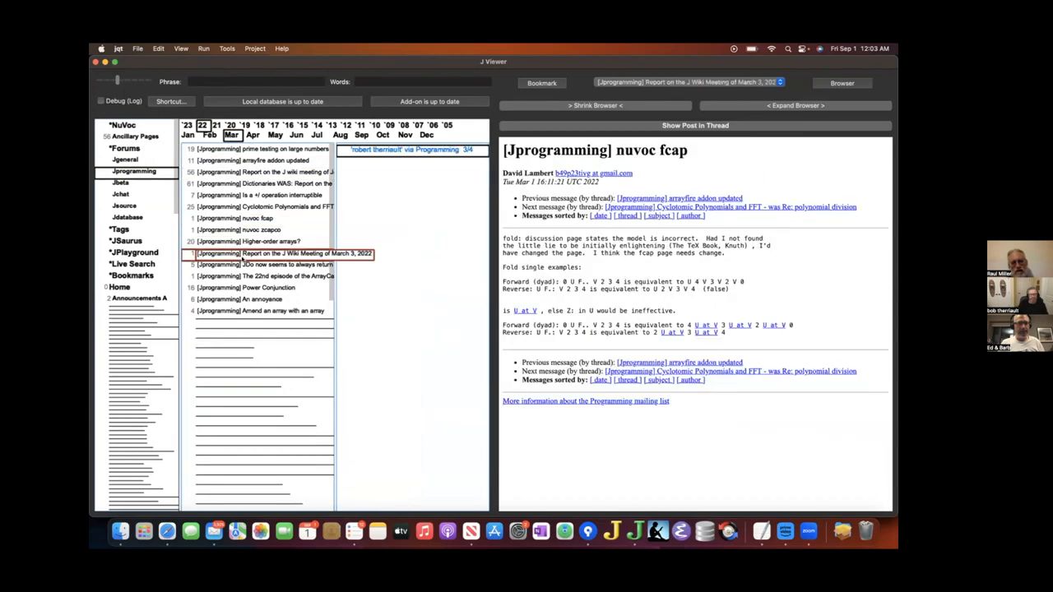
pyautogui.click(247, 241)
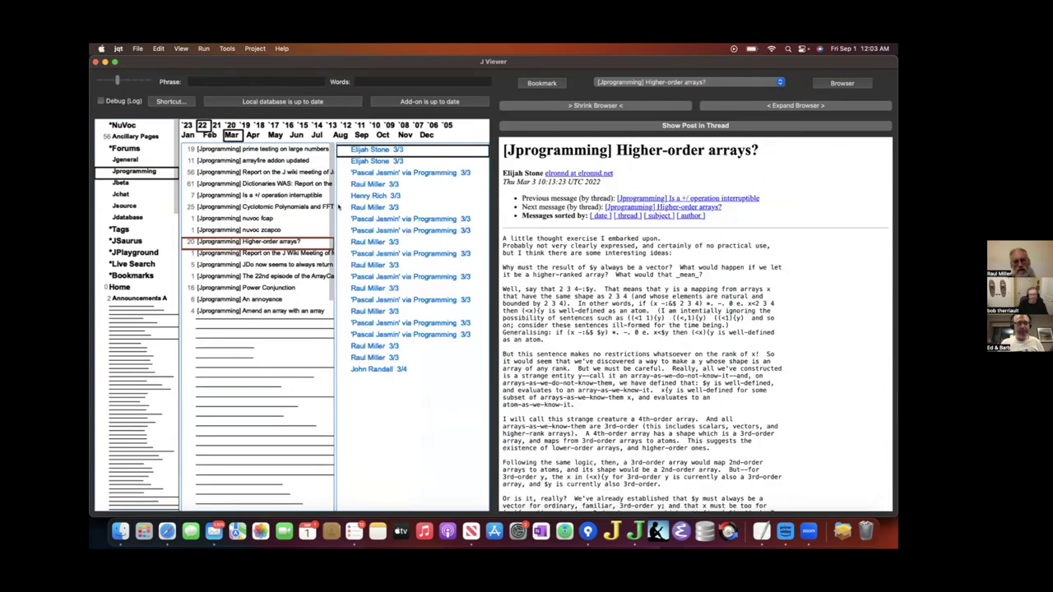
pyautogui.click(367, 196)
pyautogui.click(362, 207)
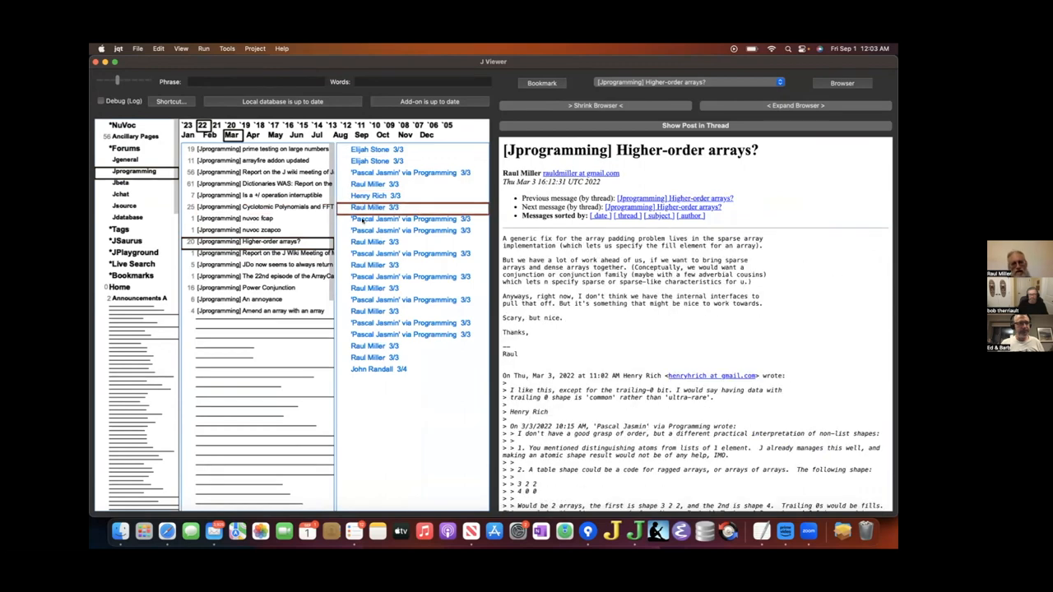
pyautogui.press('Down')
pyautogui.press('Down')
pyautogui.press('Down')
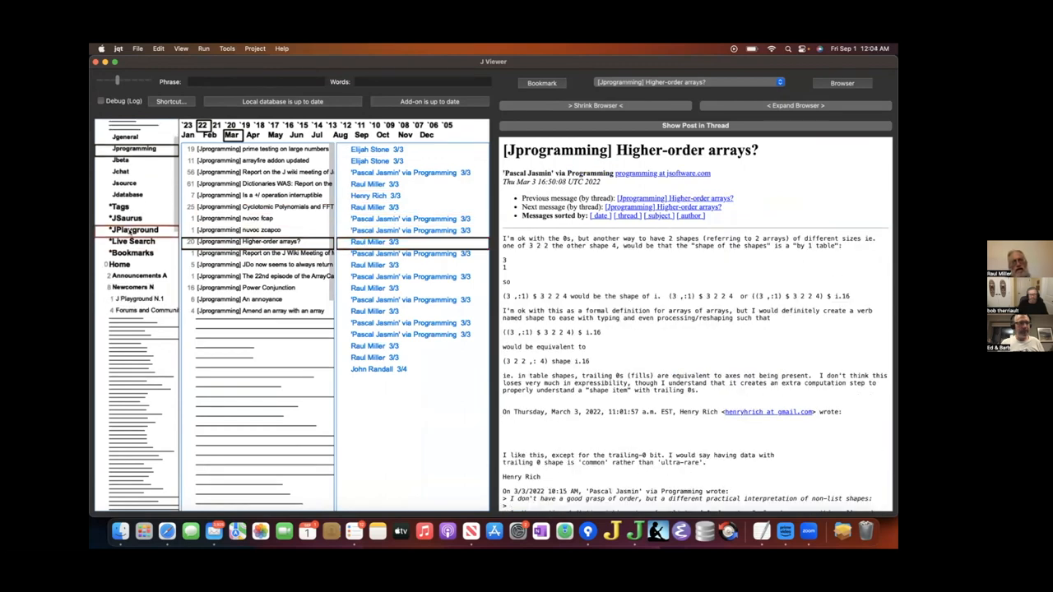
# - Switch to the Jdatabase forum, then show the *Tags list and the Edit Distance tag
pyautogui.click(130, 197)
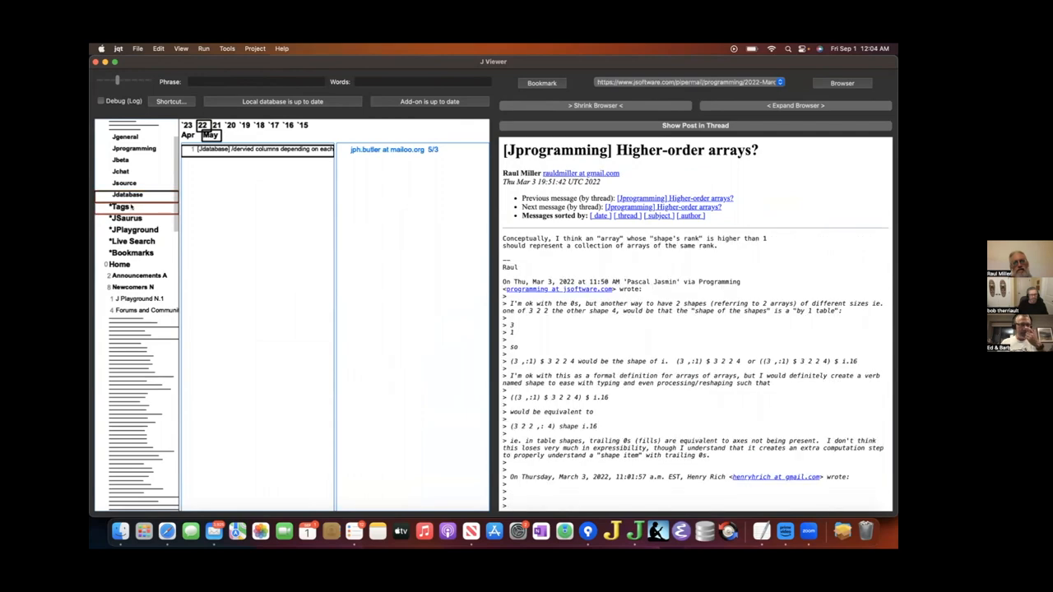
pyautogui.click(132, 206)
pyautogui.click(216, 219)
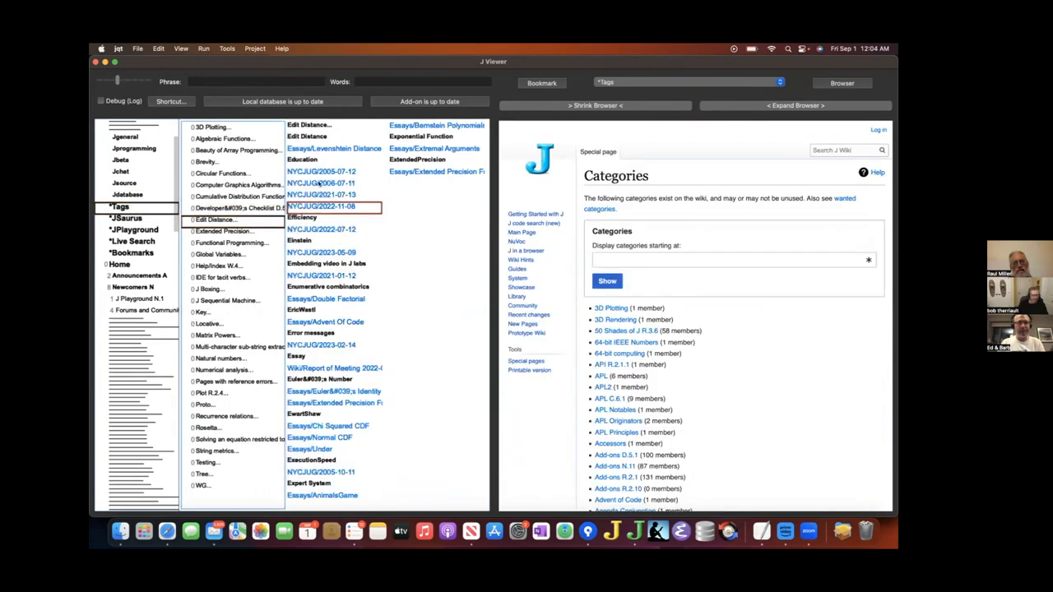
# - View the NYCJUG/2006-07-11, NYCJUG/2022-07-12, Essays/Double Factorial and 2022-09-01 meeting report pages
pyautogui.click(320, 183)
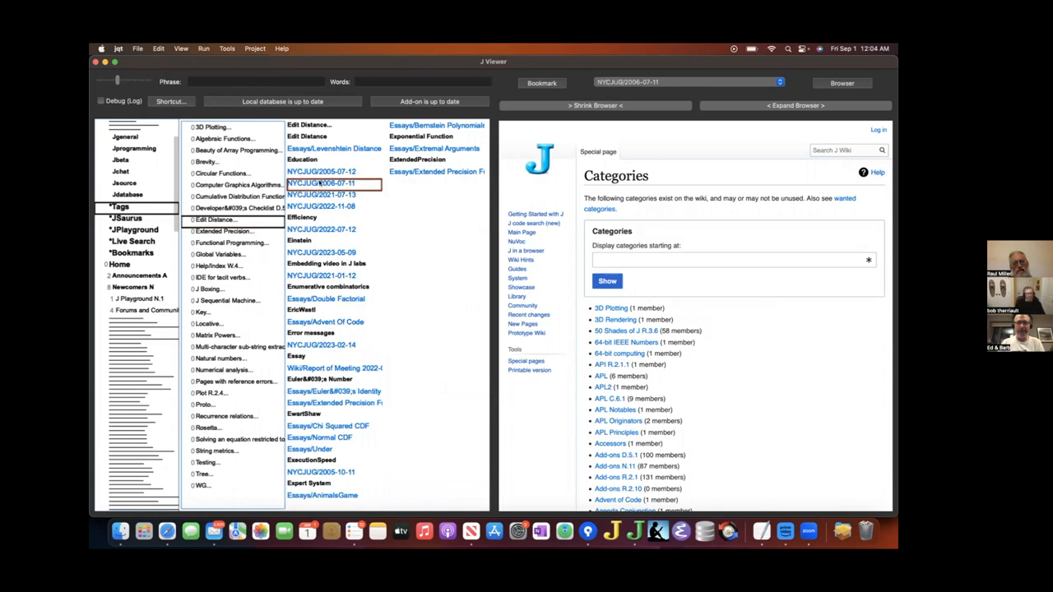
pyautogui.click(323, 229)
pyautogui.click(324, 232)
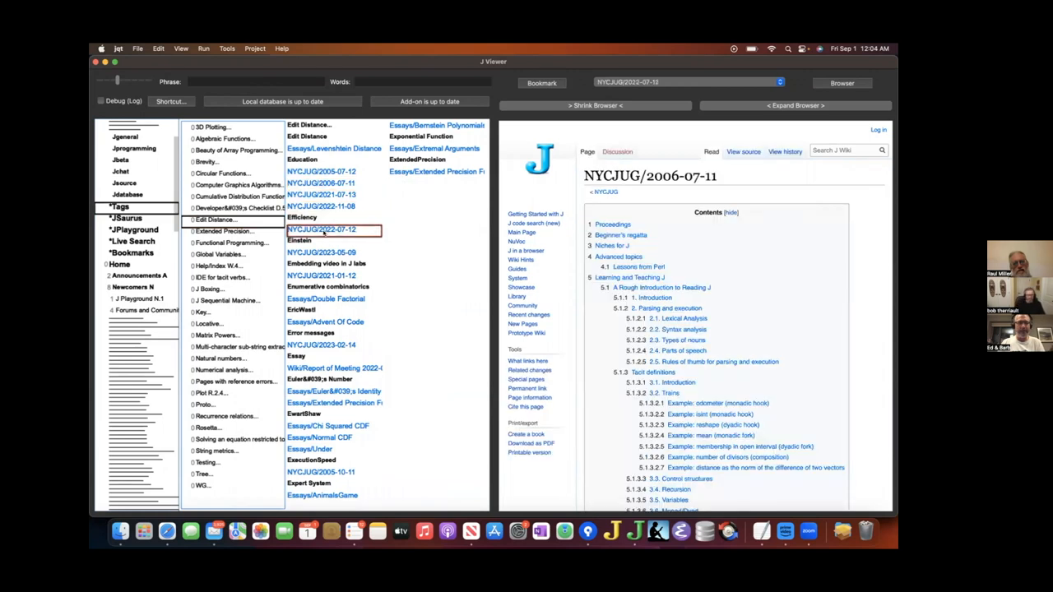
pyautogui.click(326, 299)
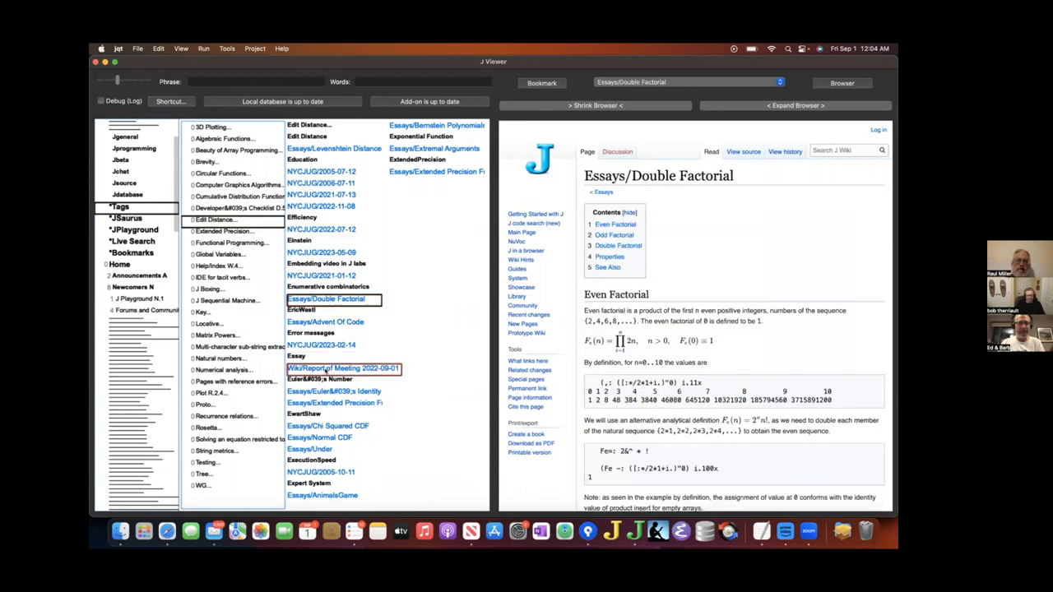
pyautogui.click(327, 370)
pyautogui.scroll(2, 123, 211)
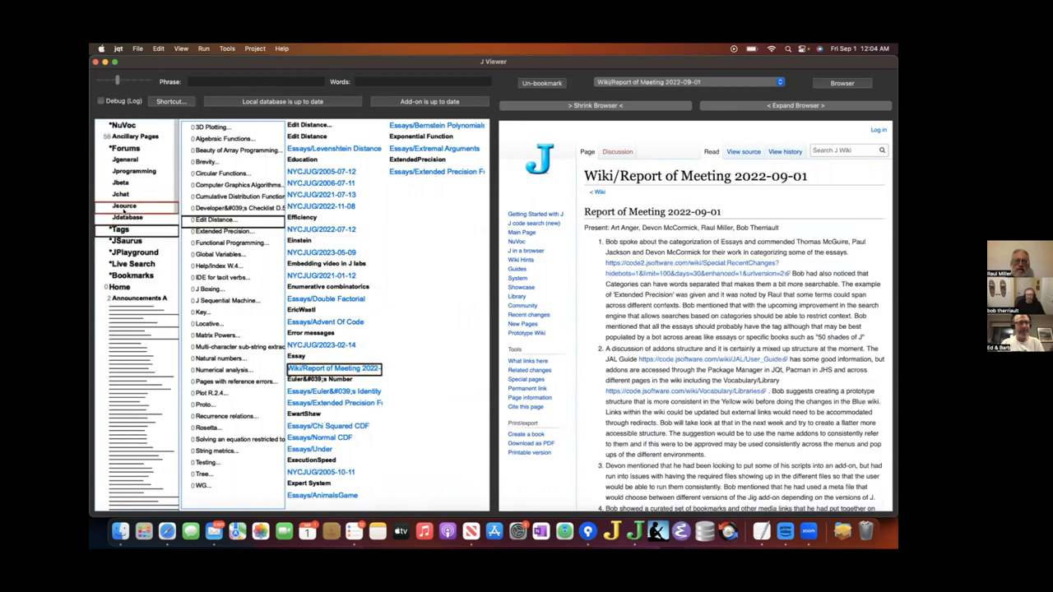
pyautogui.scroll(-2, 123, 211)
# - Look up the primitives * and [ in JSaurus, then switch to the J Playground
pyautogui.click(130, 212)
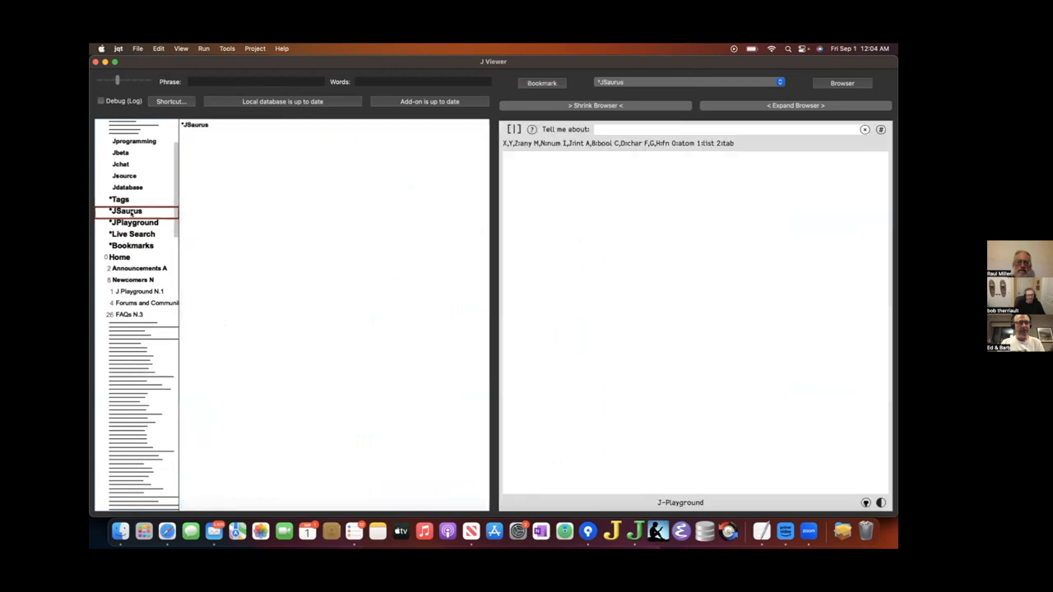
pyautogui.click(607, 129)
pyautogui.write('*')
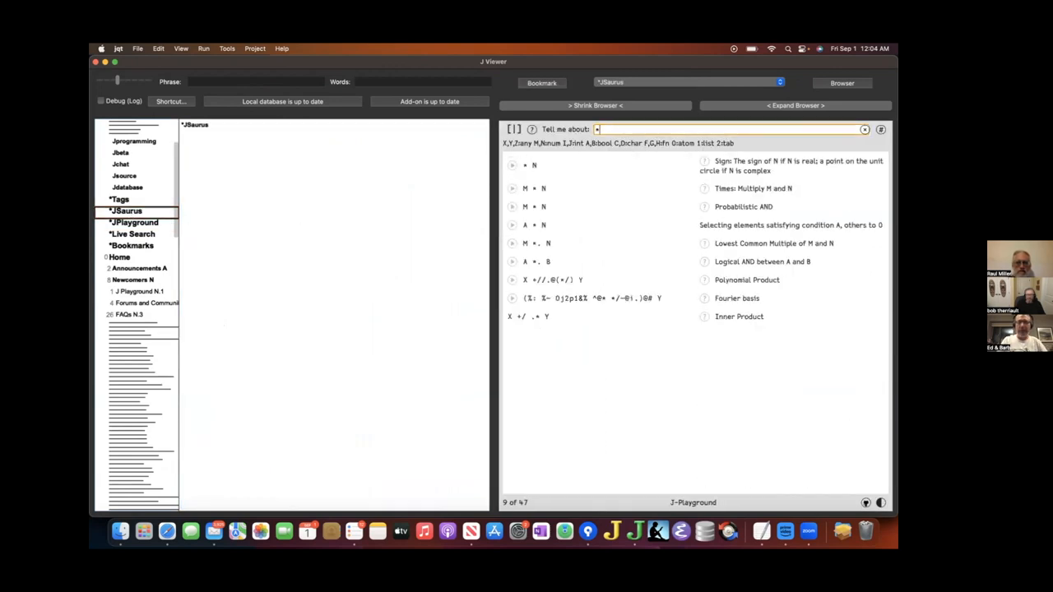
pyautogui.press('BackSpace')
pyautogui.write('[')
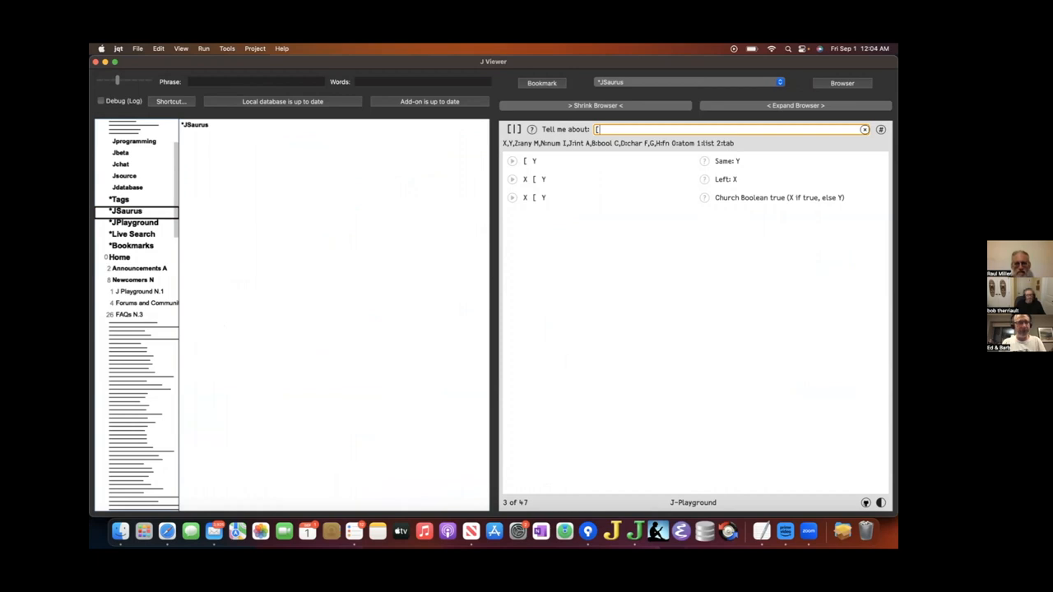
pyautogui.click(165, 222)
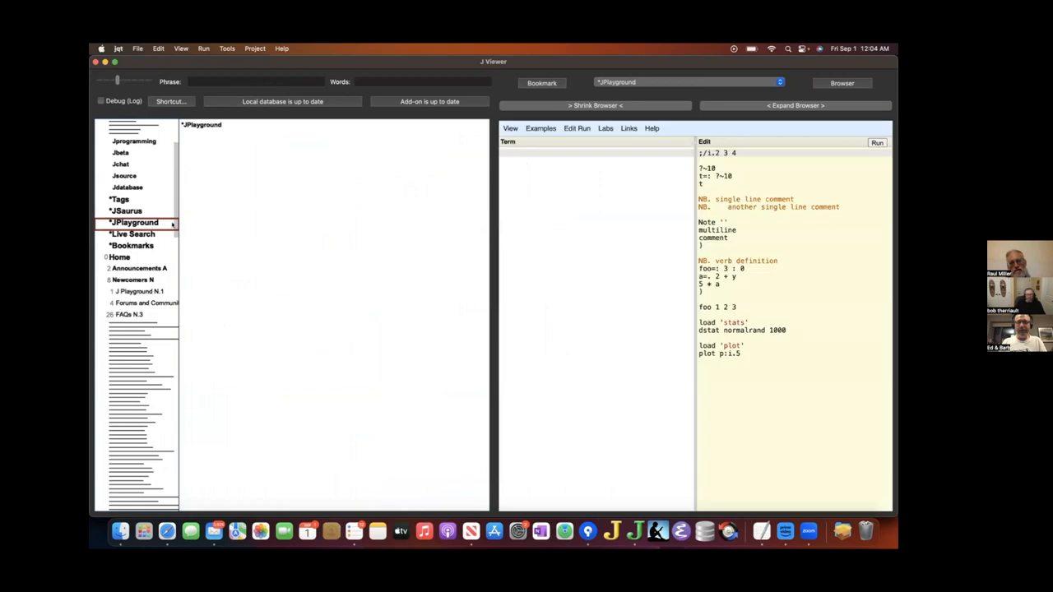
# - Widen and restore the playground pane, then show Live Search with no results
pyautogui.click(731, 106)
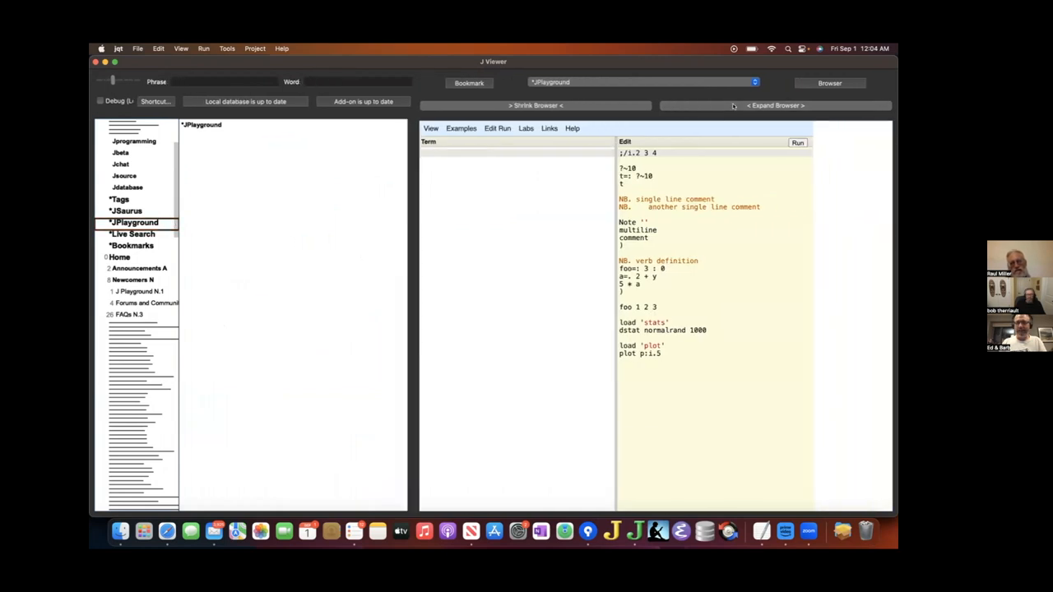
pyautogui.click(585, 105)
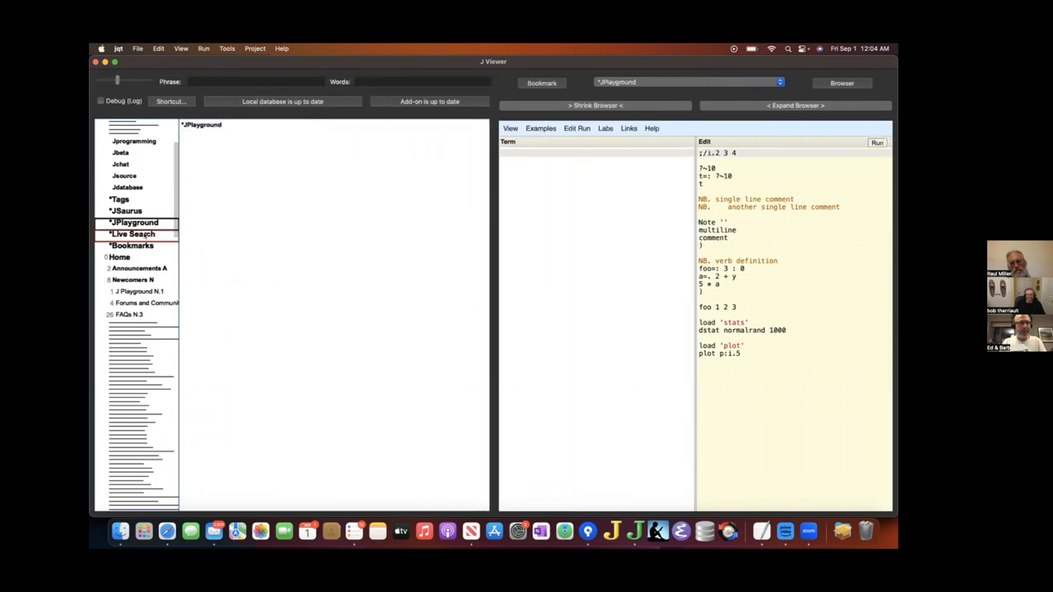
pyautogui.click(146, 237)
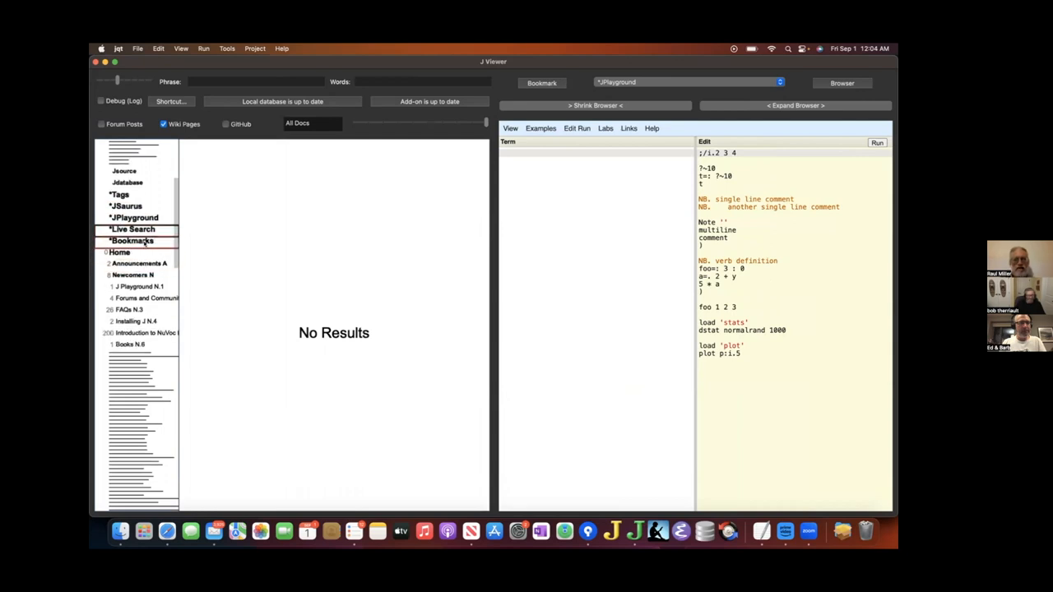
# - View the bookmarked meeting report, MinimalBeginningJ and Default Format pages
pyautogui.click(145, 240)
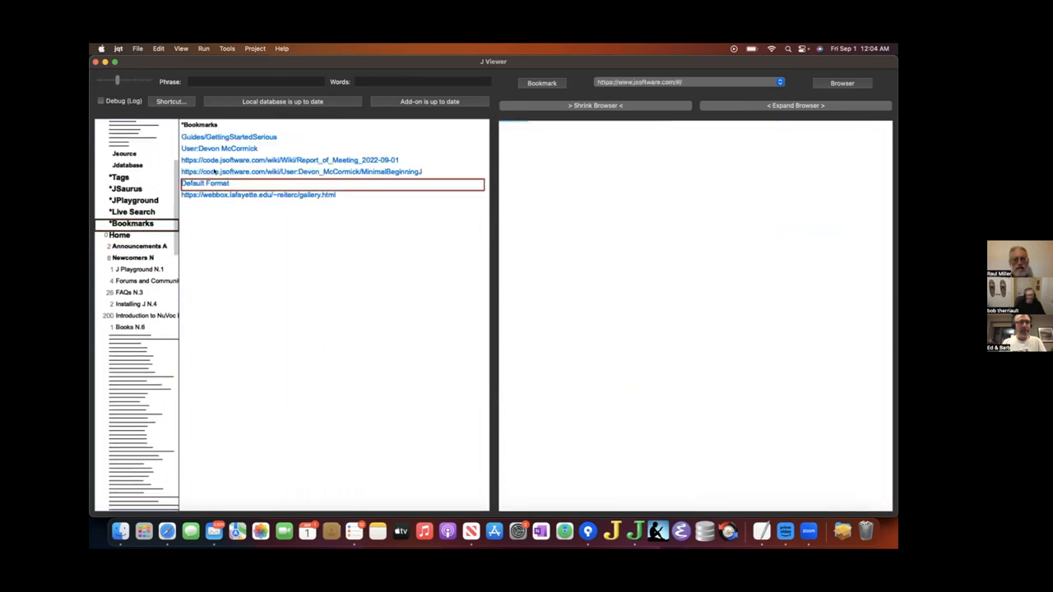
pyautogui.click(218, 162)
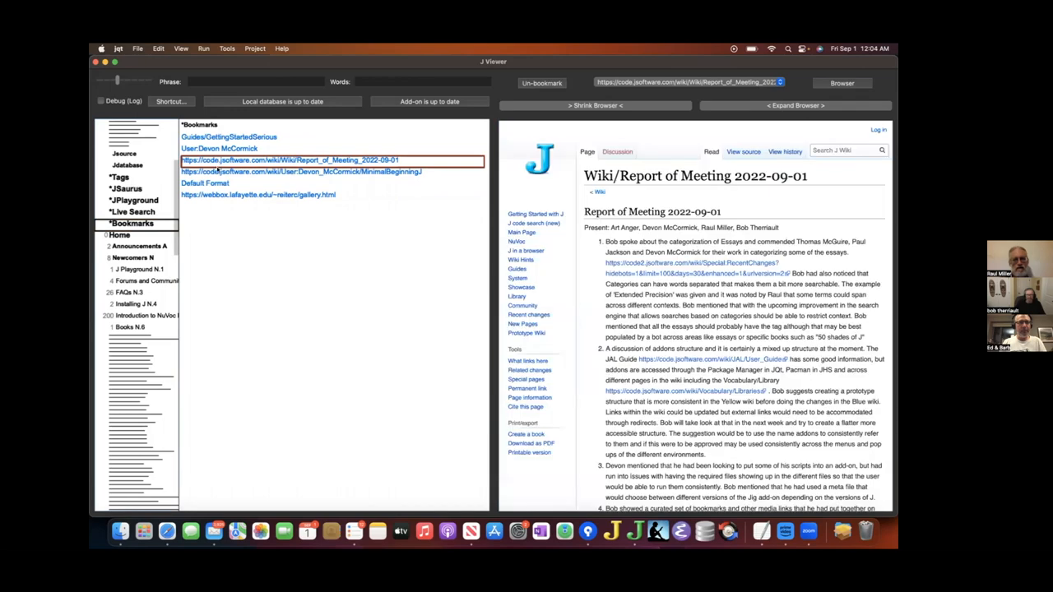
pyautogui.click(218, 171)
pyautogui.click(218, 183)
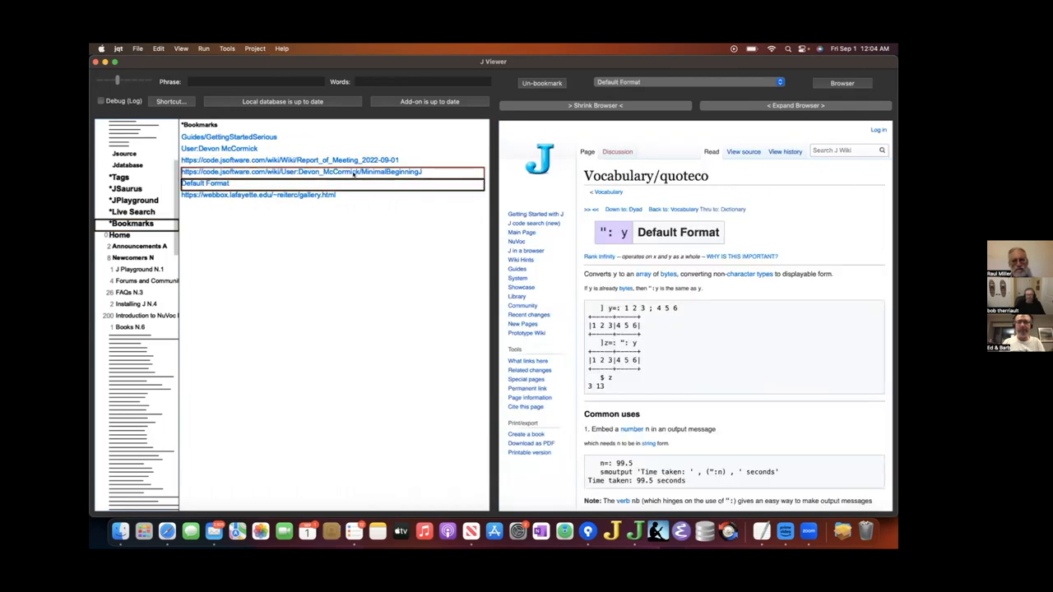
# - Un-bookmark and re-bookmark Default Format, then go to the J Wiki Home category
pyautogui.click(550, 83)
pyautogui.click(551, 83)
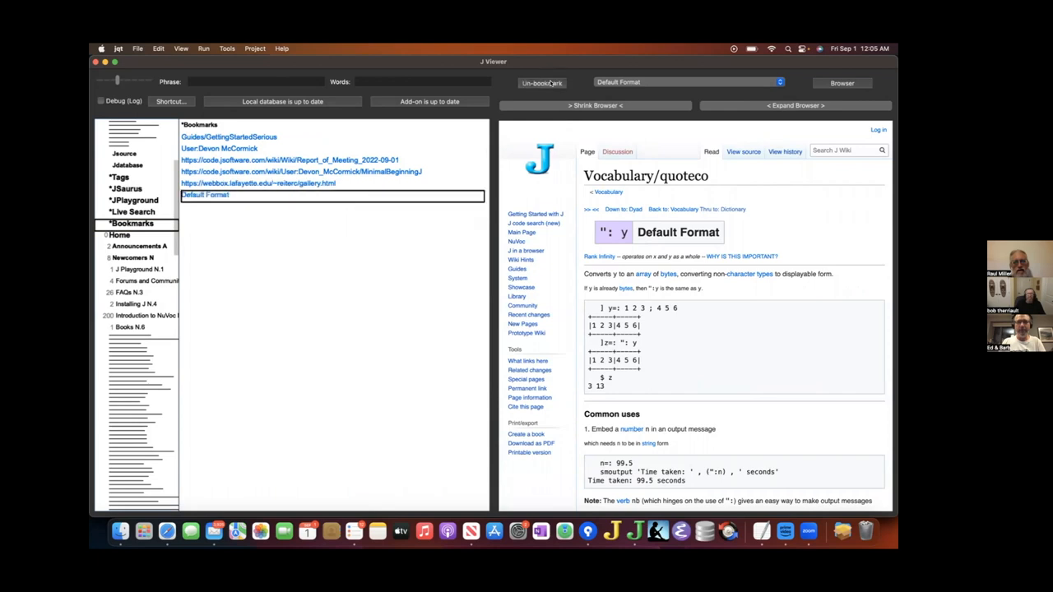
pyautogui.click(552, 83)
pyautogui.click(148, 236)
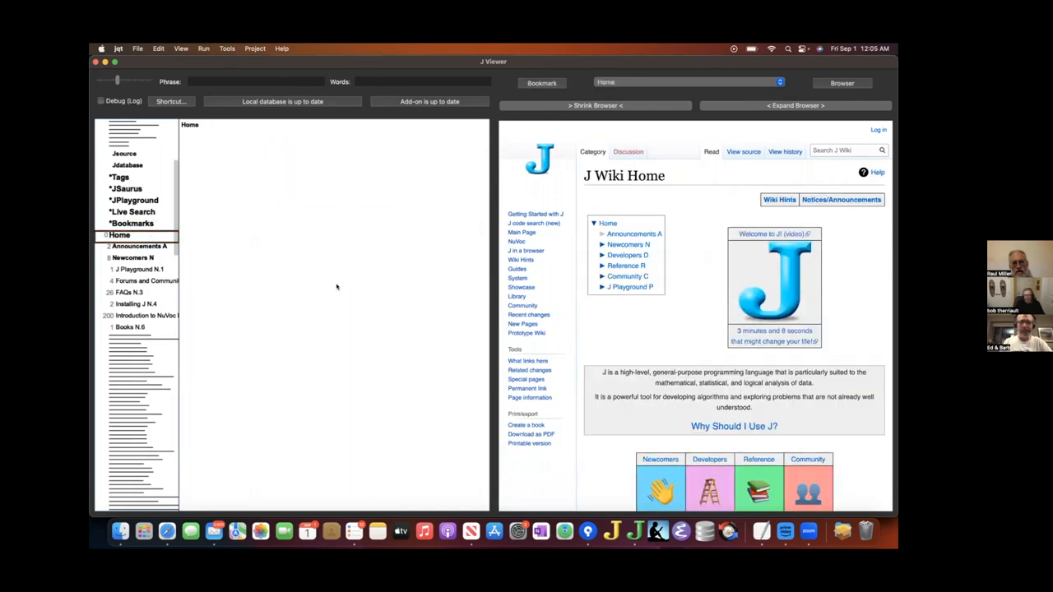
# - Browse the Announcements, FAQs, Books, Essays and Articles and Developers categories
pyautogui.click(146, 248)
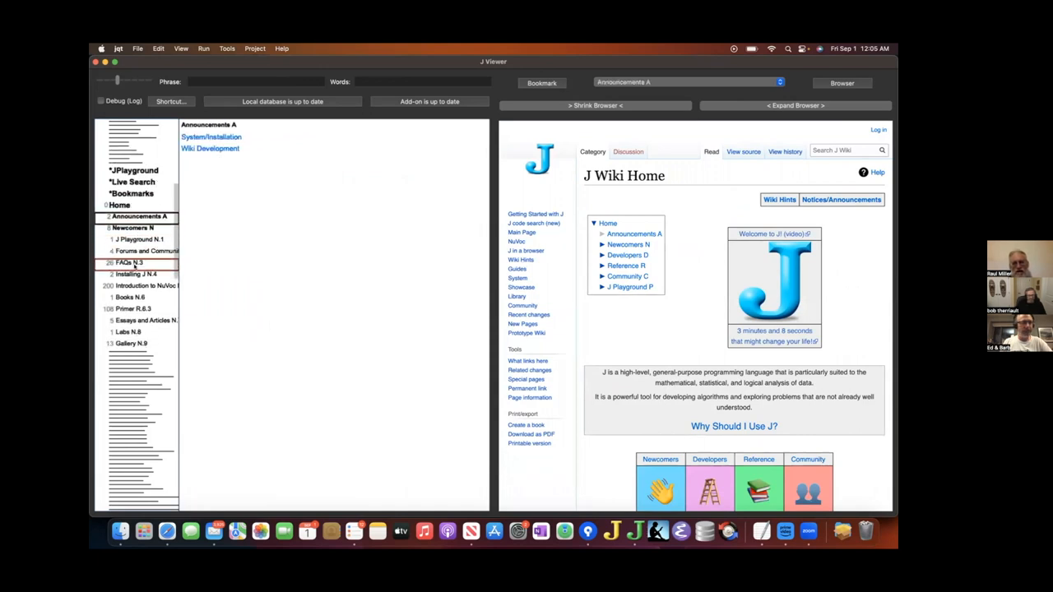
pyautogui.click(138, 264)
pyautogui.click(137, 278)
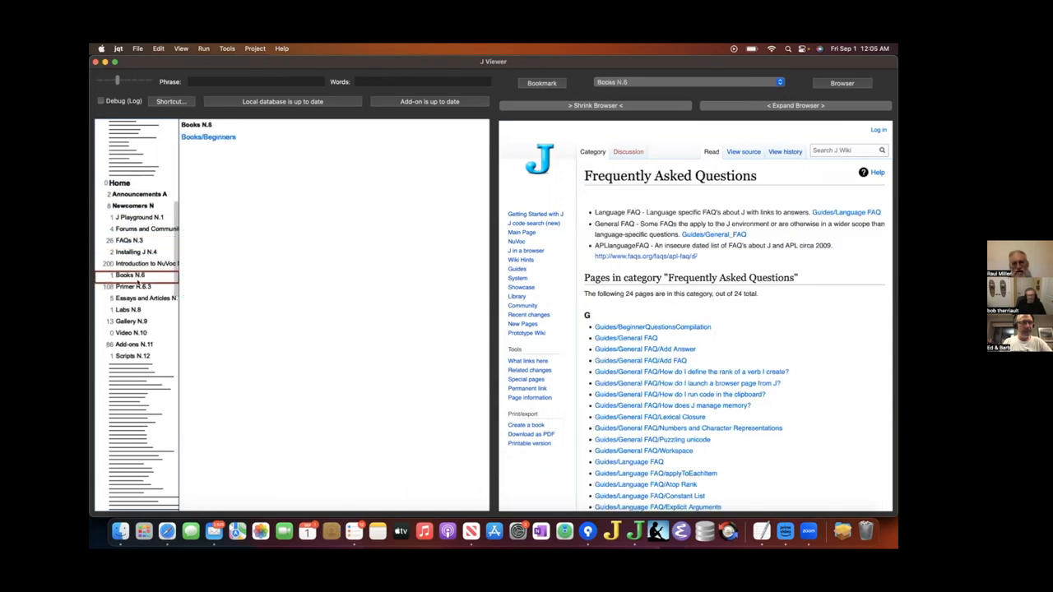
pyautogui.click(136, 298)
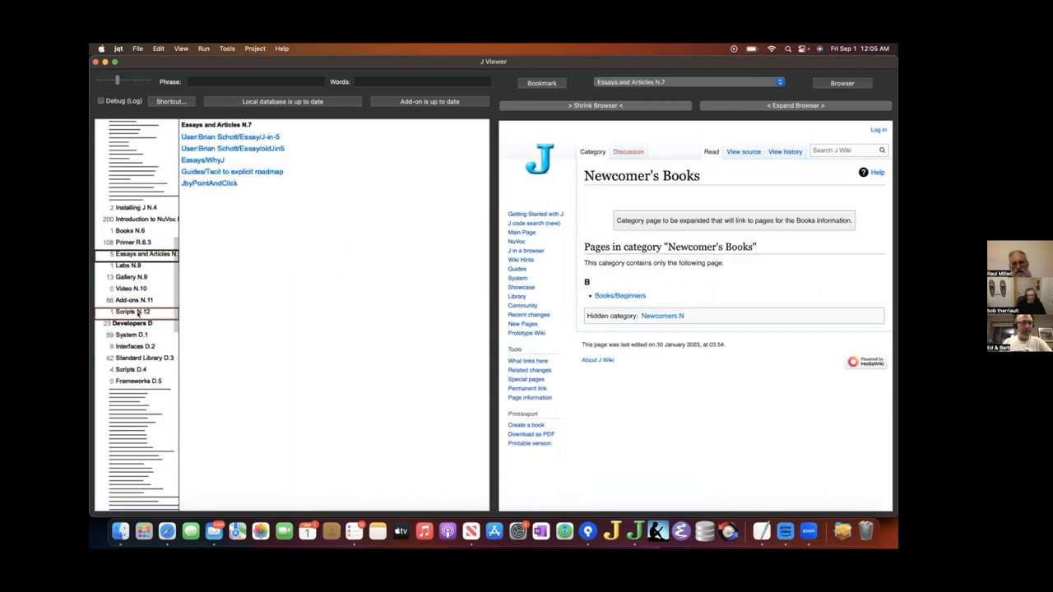
pyautogui.click(133, 301)
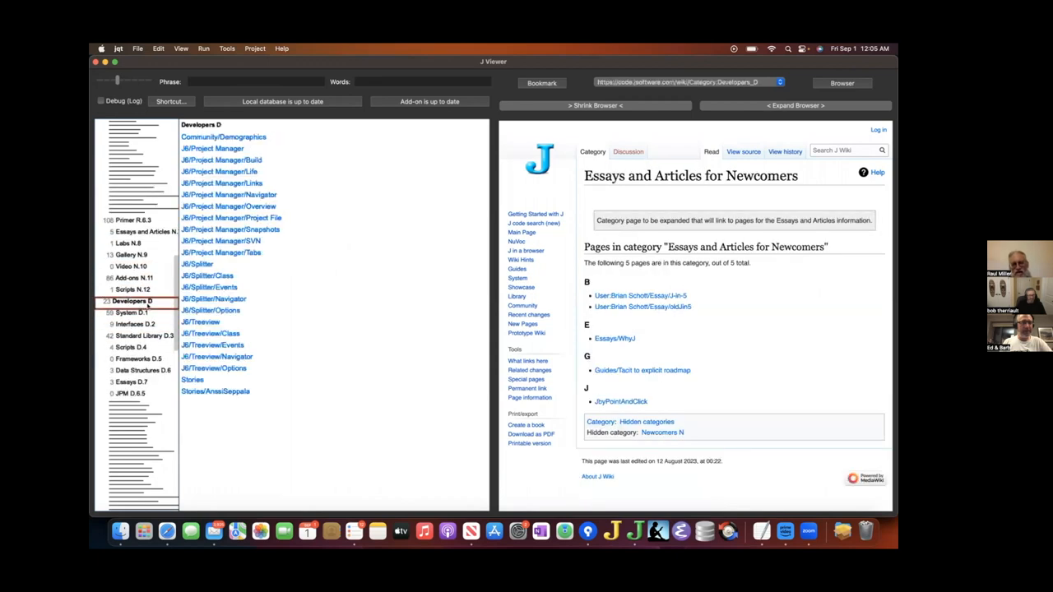
# - Read the J6/Splitter, Project File and Navigator pages and the Studio/Gallery page, then show Live Search
pyautogui.click(206, 265)
pyautogui.click(226, 218)
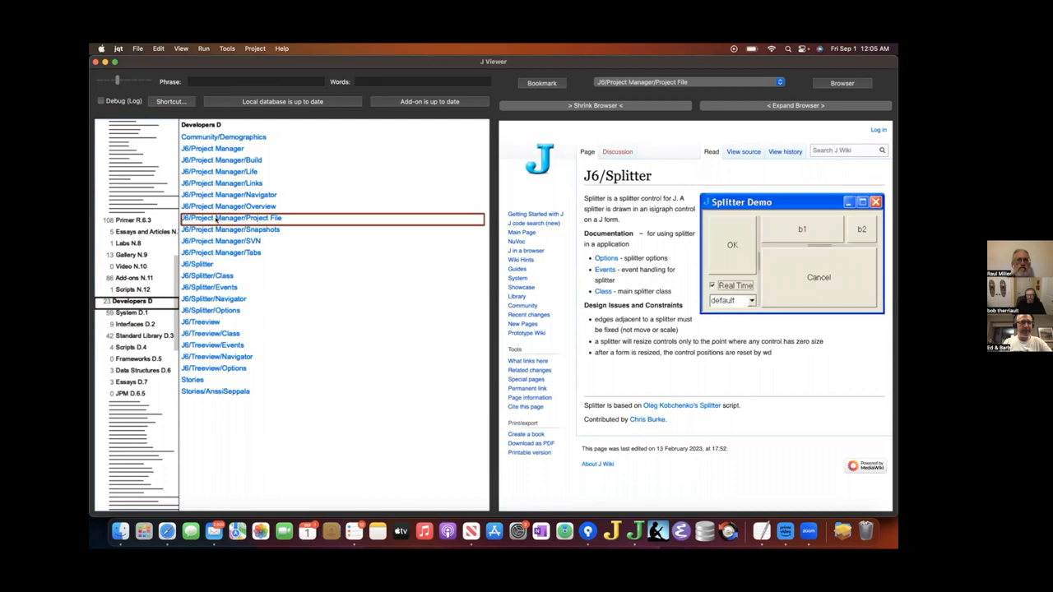
pyautogui.click(218, 195)
pyautogui.scroll(-2, 127, 345)
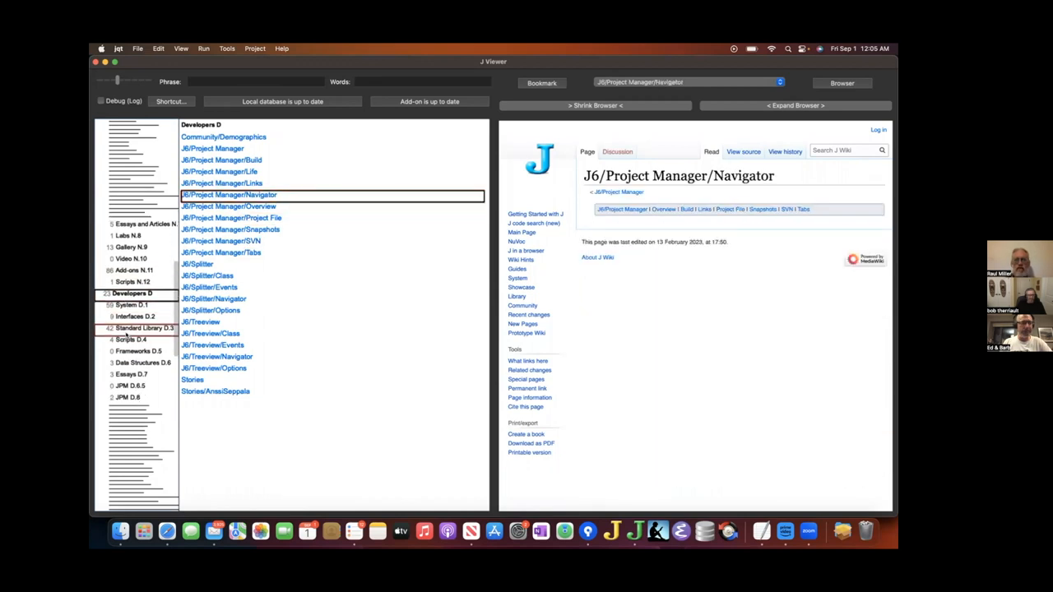
pyautogui.scroll(-2, 127, 349)
pyautogui.scroll(-3, 128, 354)
pyautogui.scroll(-2, 132, 411)
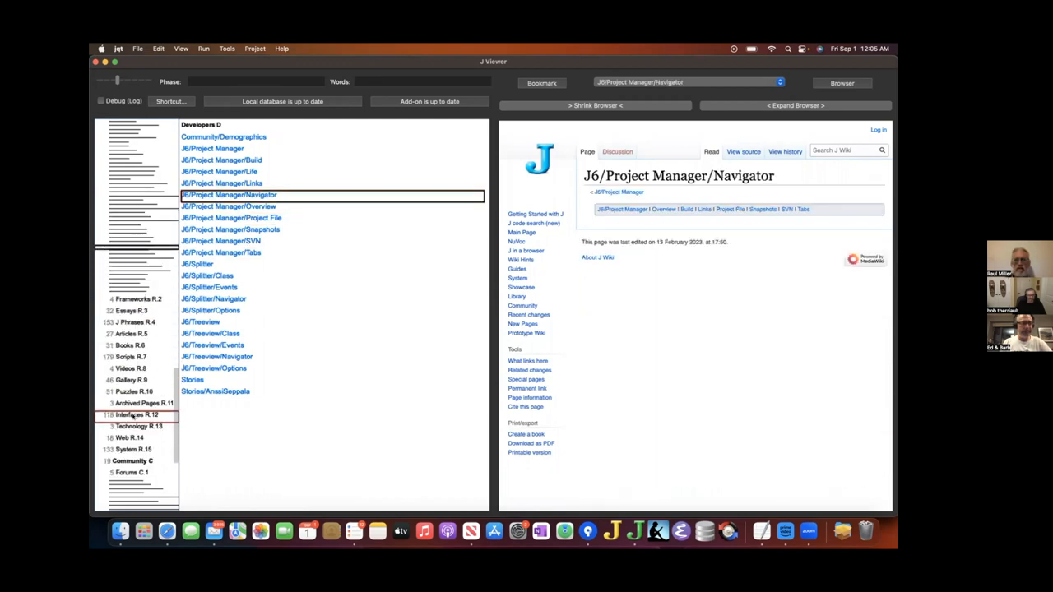
pyautogui.click(131, 380)
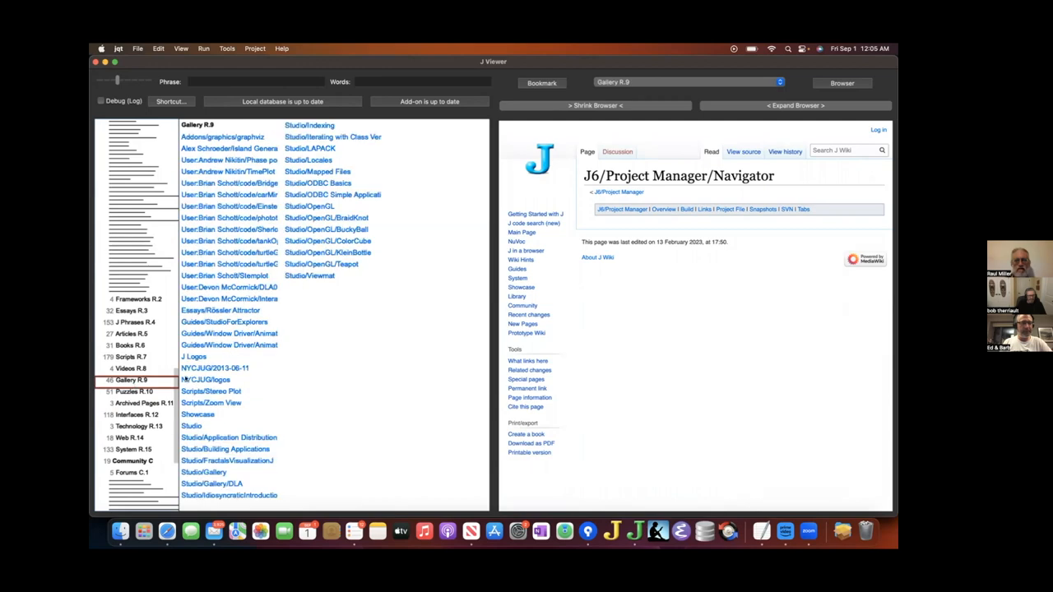
pyautogui.click(203, 473)
pyautogui.scroll(-5, 635, 388)
pyautogui.scroll(-5, 635, 388)
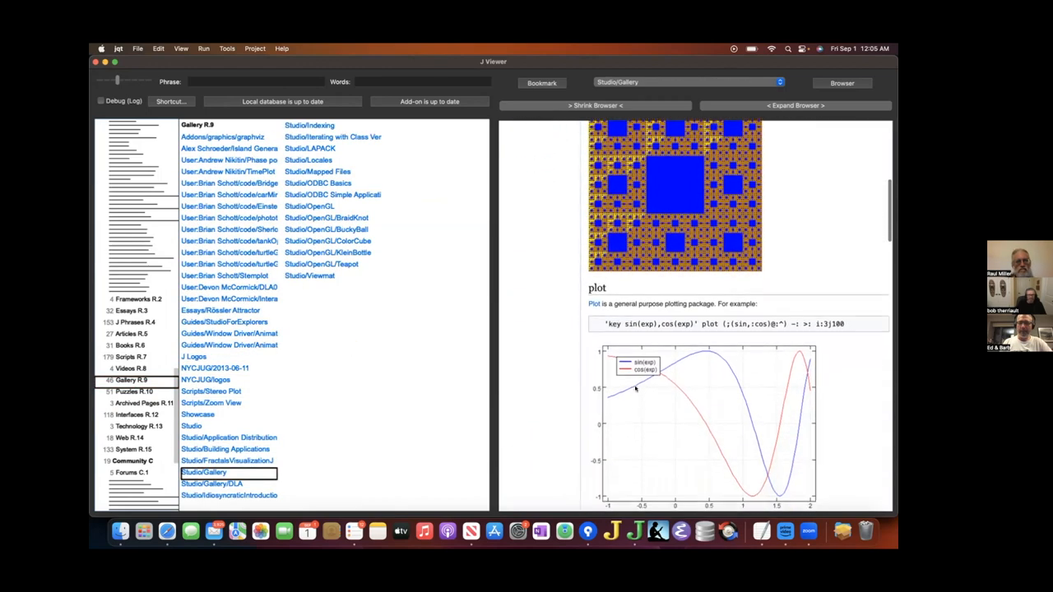
pyautogui.scroll(-4, 635, 388)
pyautogui.scroll(-3, 635, 389)
pyautogui.scroll(-3, 635, 389)
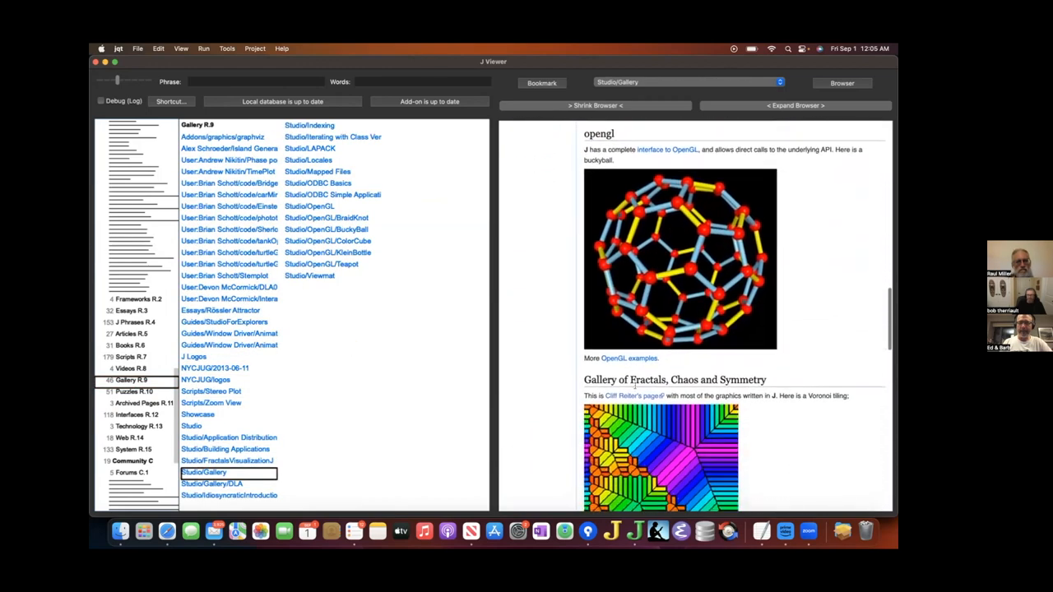
pyautogui.scroll(-5, 635, 389)
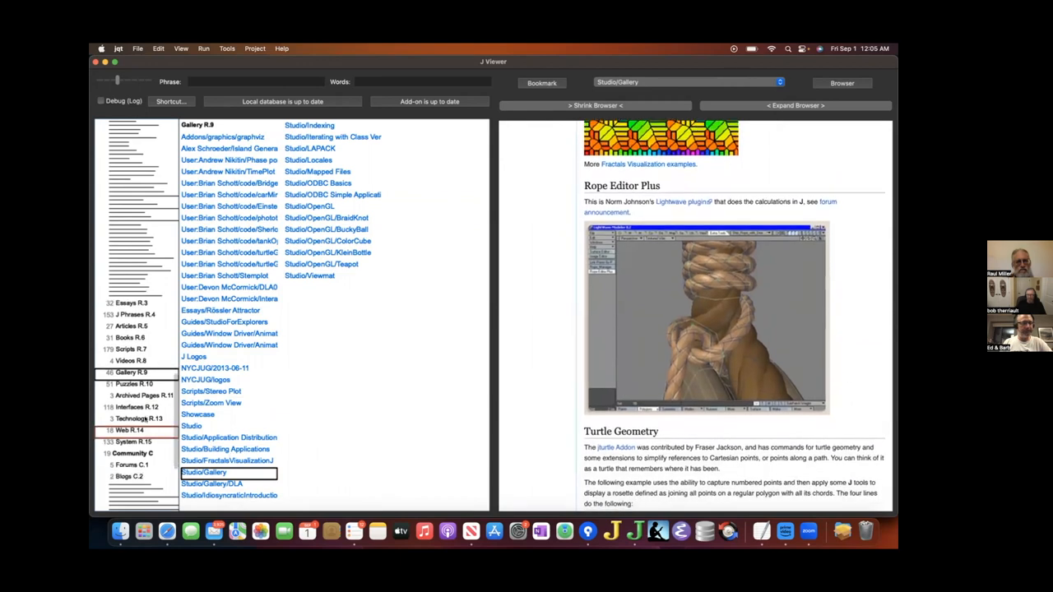
pyautogui.scroll(3, 131, 329)
pyautogui.scroll(3, 128, 263)
pyautogui.scroll(3, 126, 208)
pyautogui.scroll(2, 127, 208)
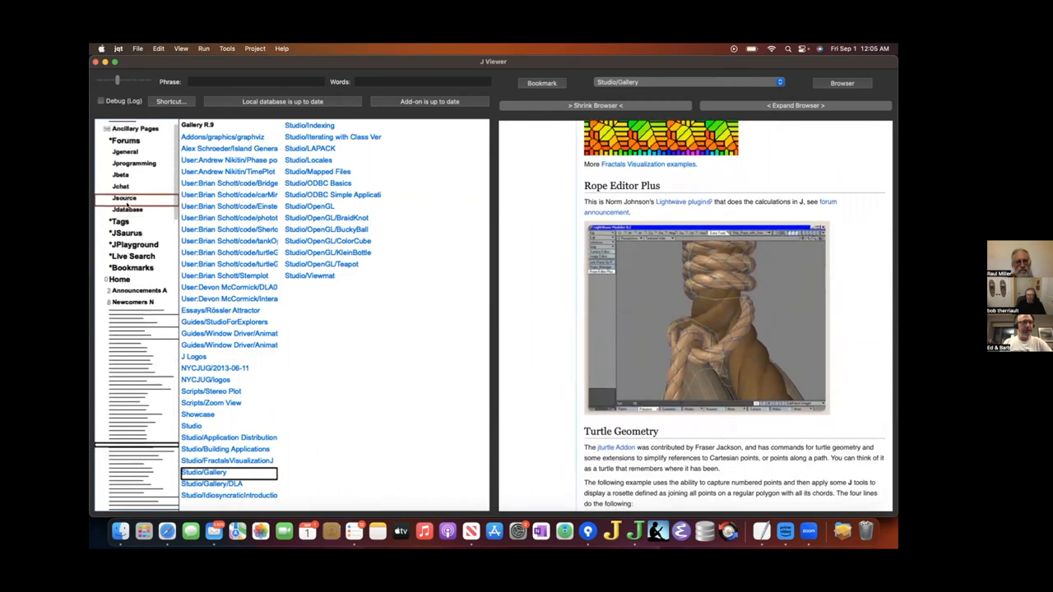
pyautogui.scroll(2, 130, 231)
pyautogui.scroll(1, 130, 236)
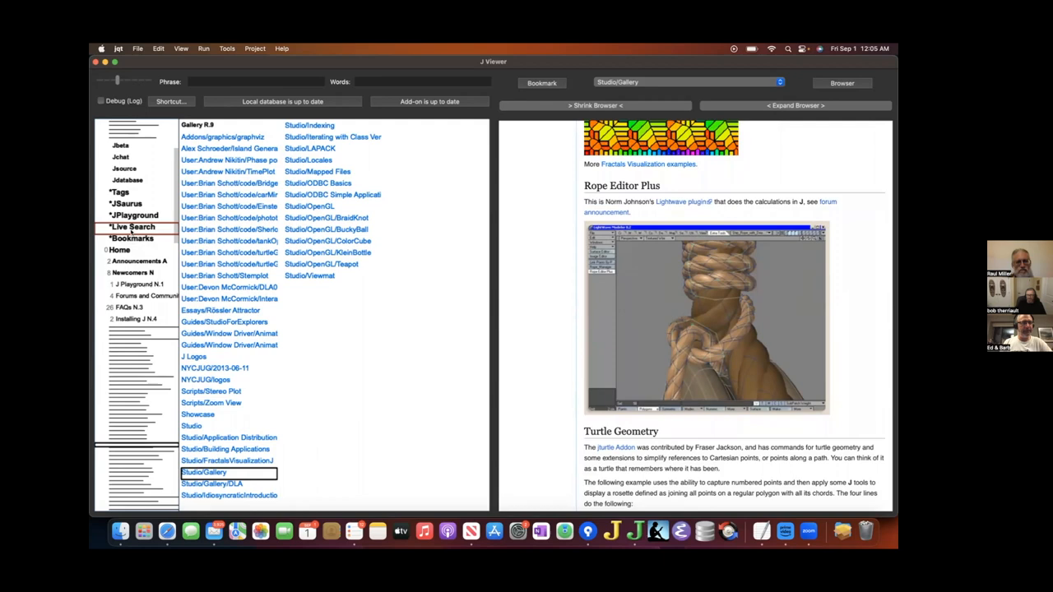
pyautogui.click(132, 228)
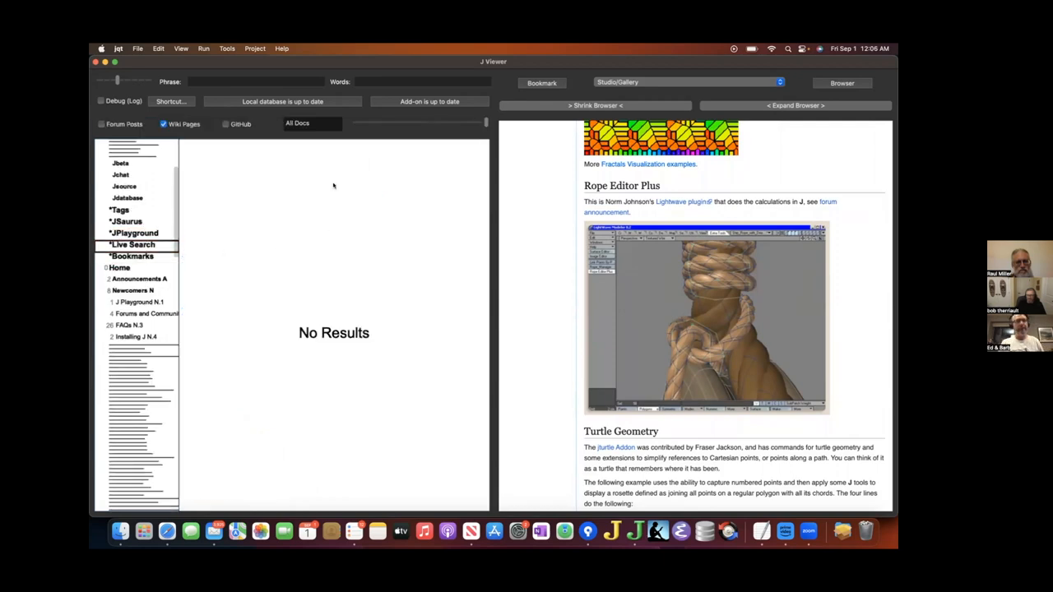
# - Search forum posts and wiki pages for the phrase /:~ and go to the second results page
pyautogui.click(267, 81)
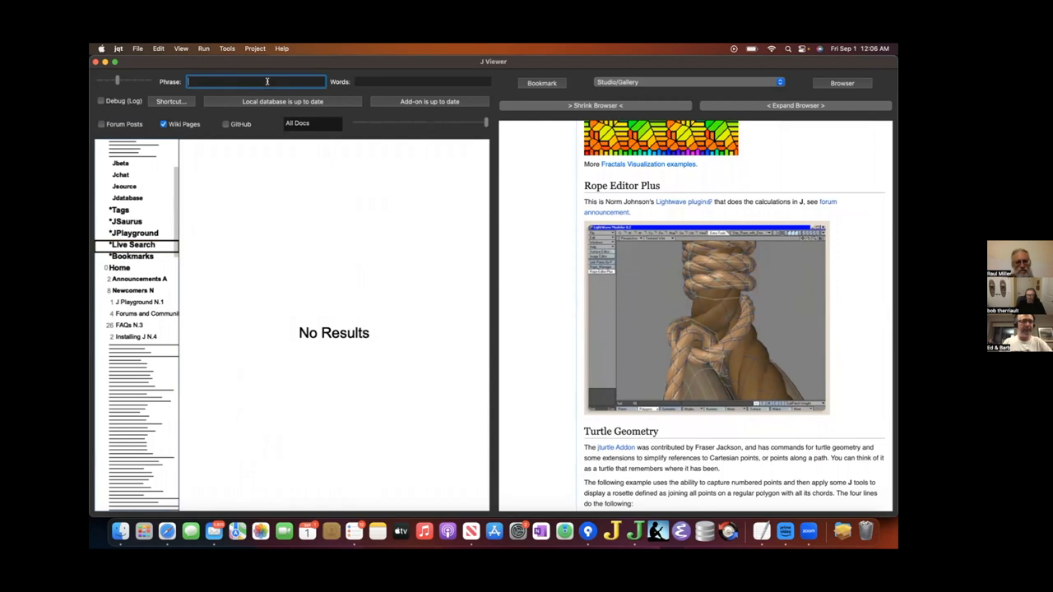
pyautogui.click(367, 81)
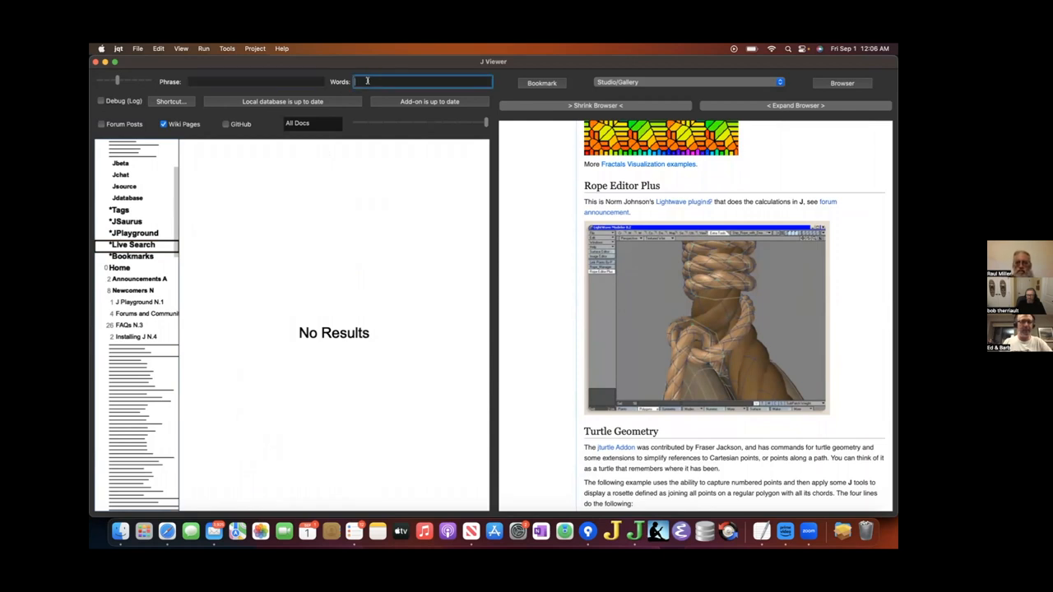
pyautogui.click(292, 83)
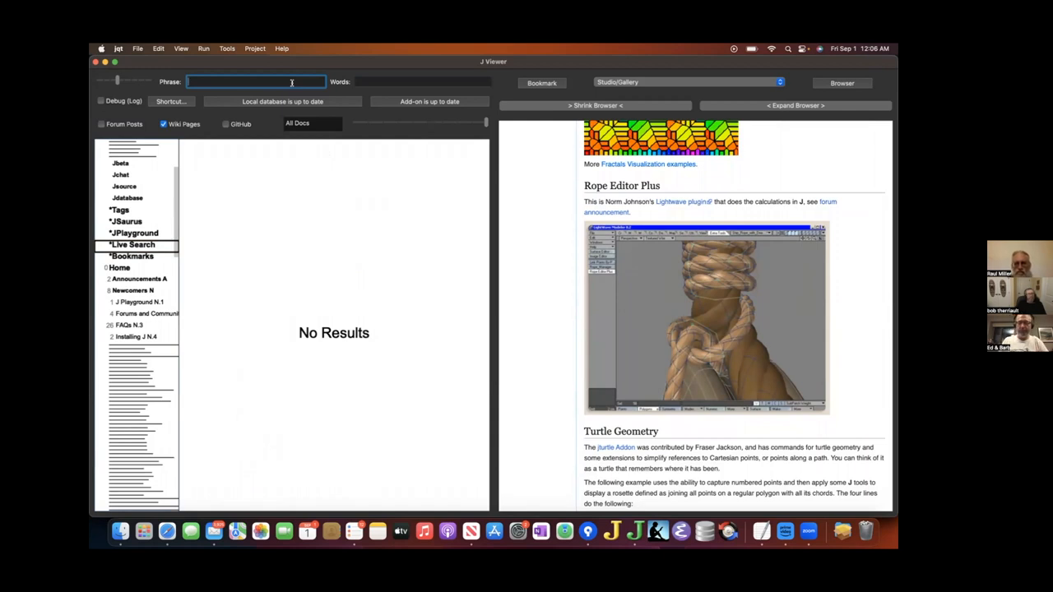
pyautogui.write('/:~')
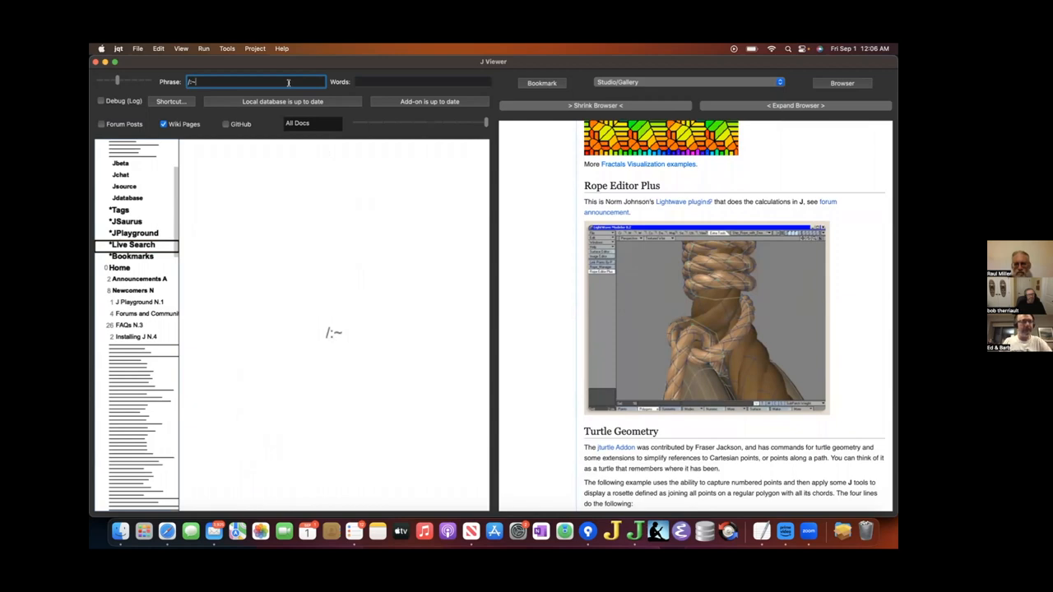
pyautogui.click(102, 123)
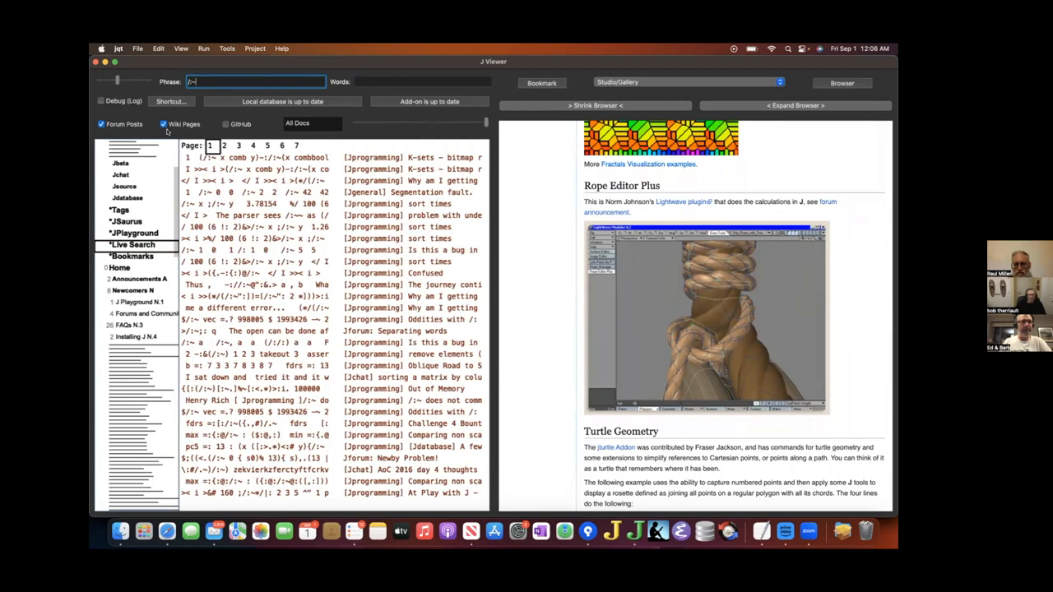
pyautogui.click(242, 273)
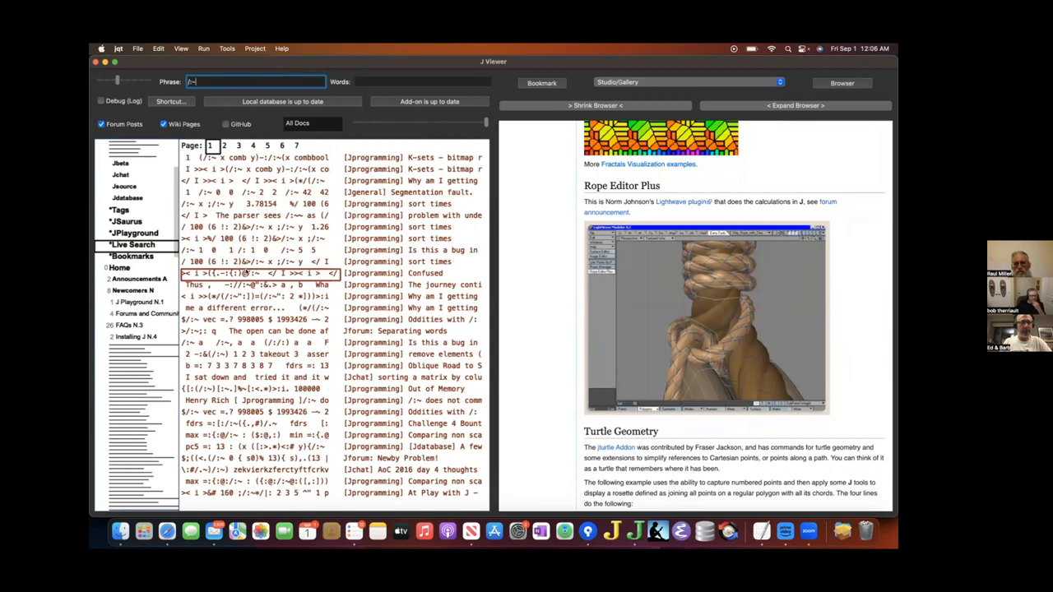
pyautogui.click(224, 146)
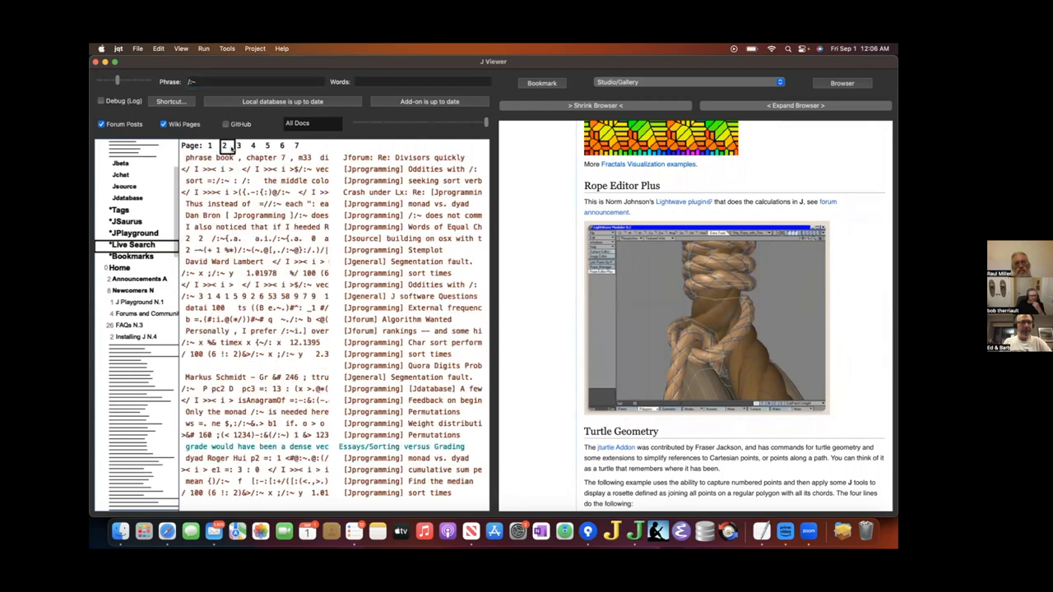
# - Read the Feedback on beginner's code, Stemplot and Words of Equal Characters posts and the Sorting versus Grading essay
pyautogui.click(285, 445)
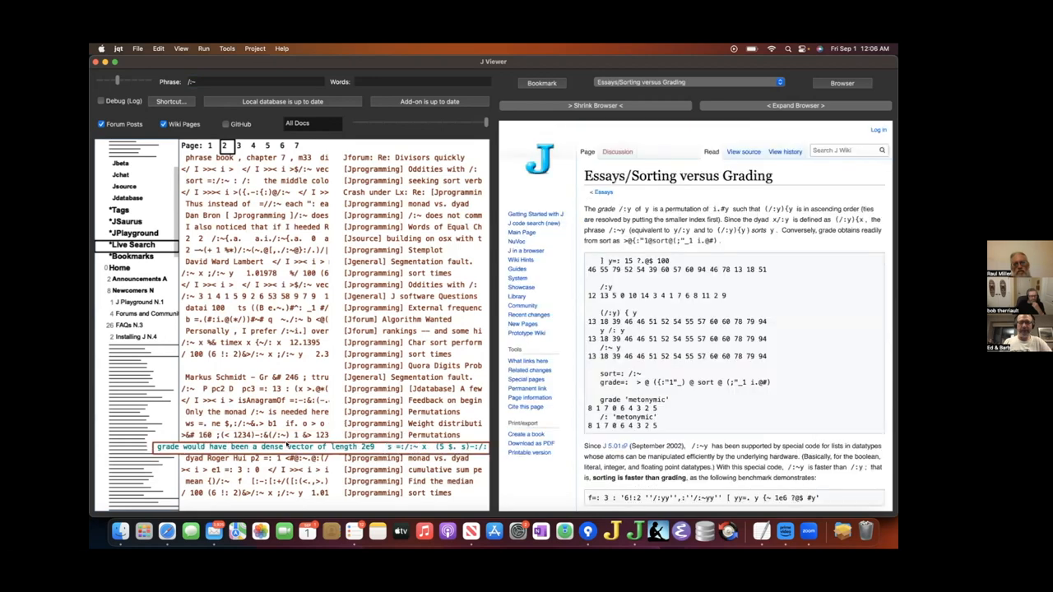
pyautogui.click(284, 400)
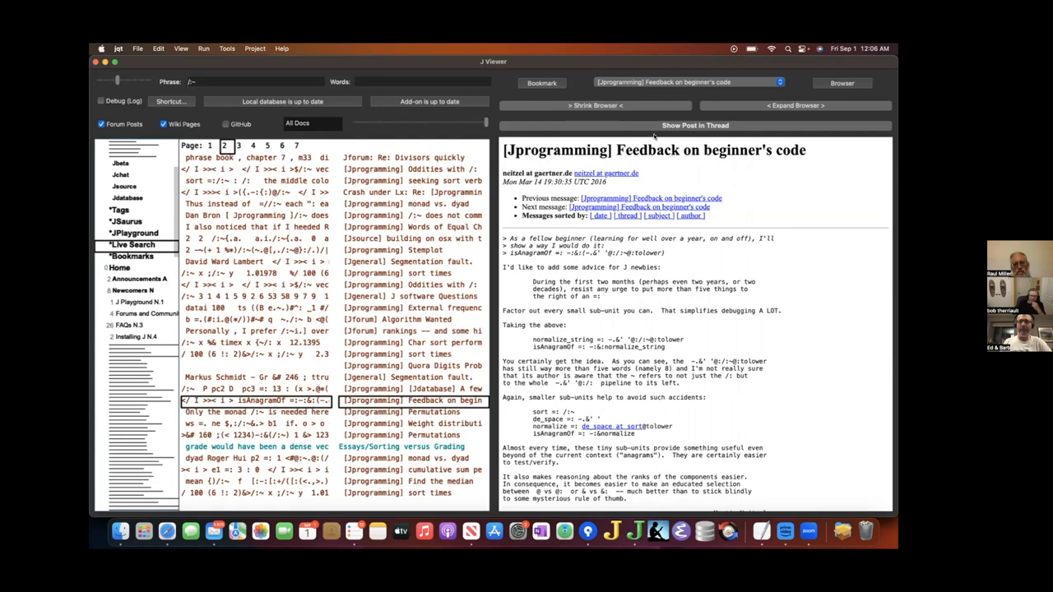
pyautogui.click(629, 105)
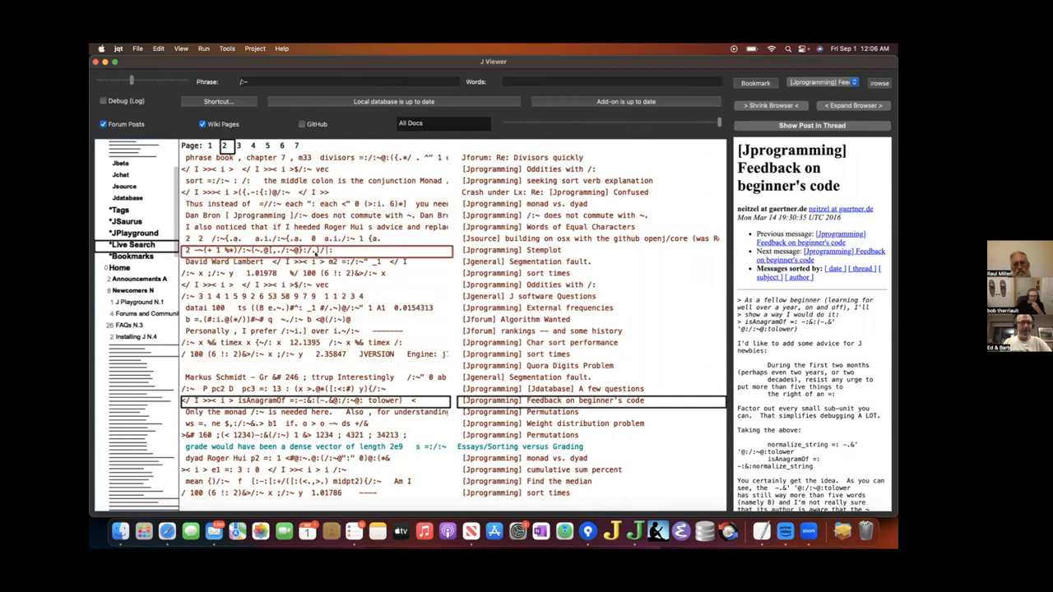
pyautogui.click(315, 253)
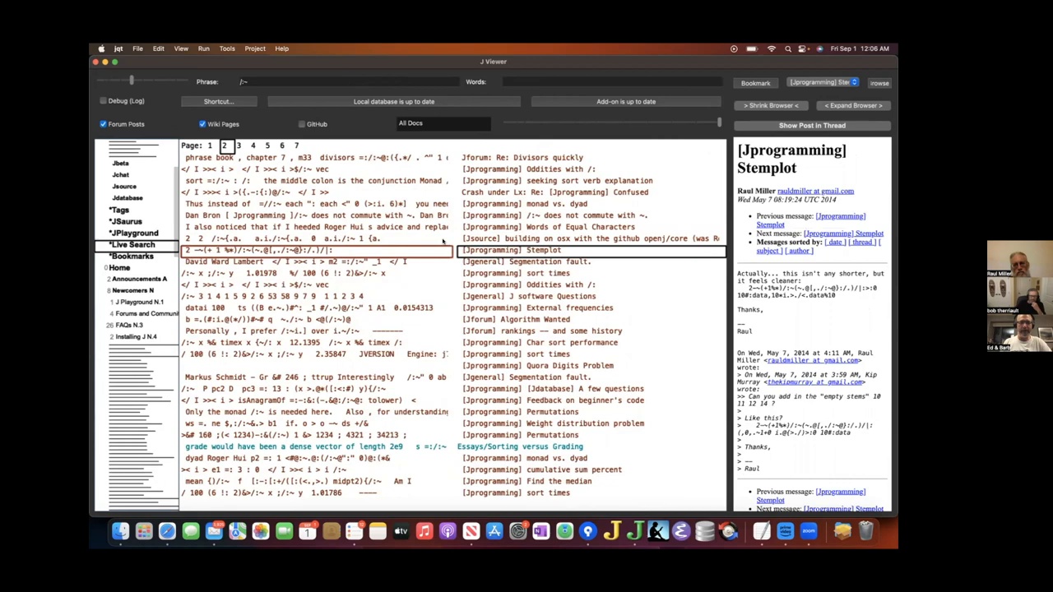
pyautogui.click(522, 230)
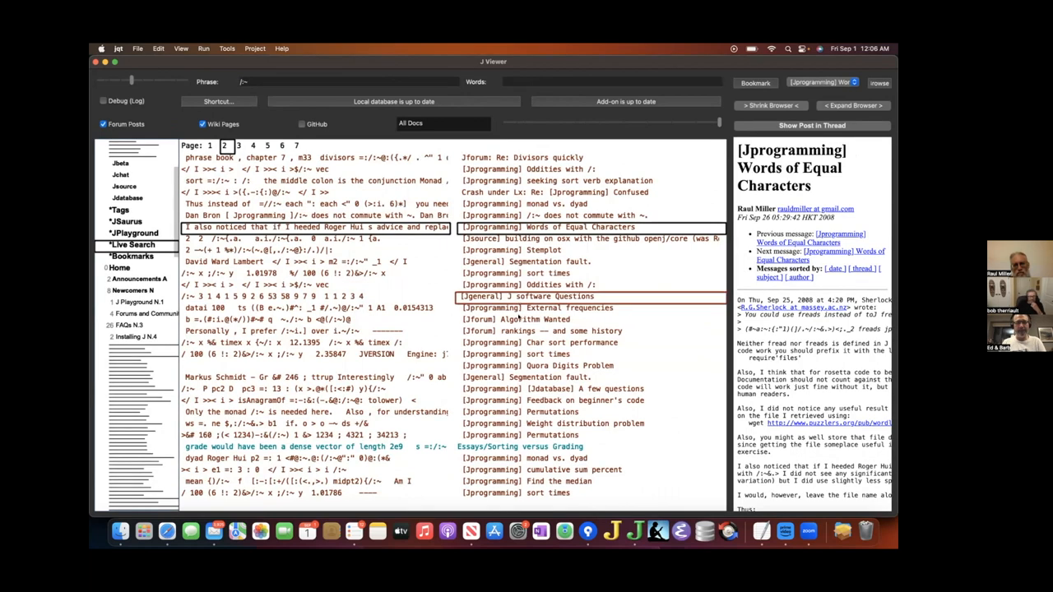
pyautogui.click(521, 445)
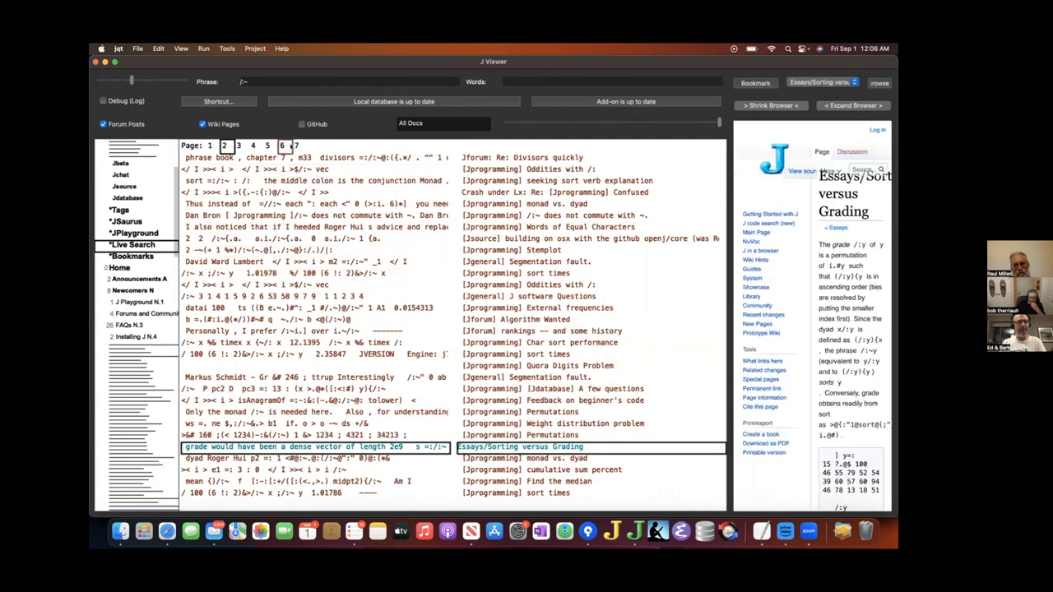
# - Include GitHub files, view g422os.ijs and g422.ijs widened, and change the phrase to /:/:
pyautogui.click(302, 124)
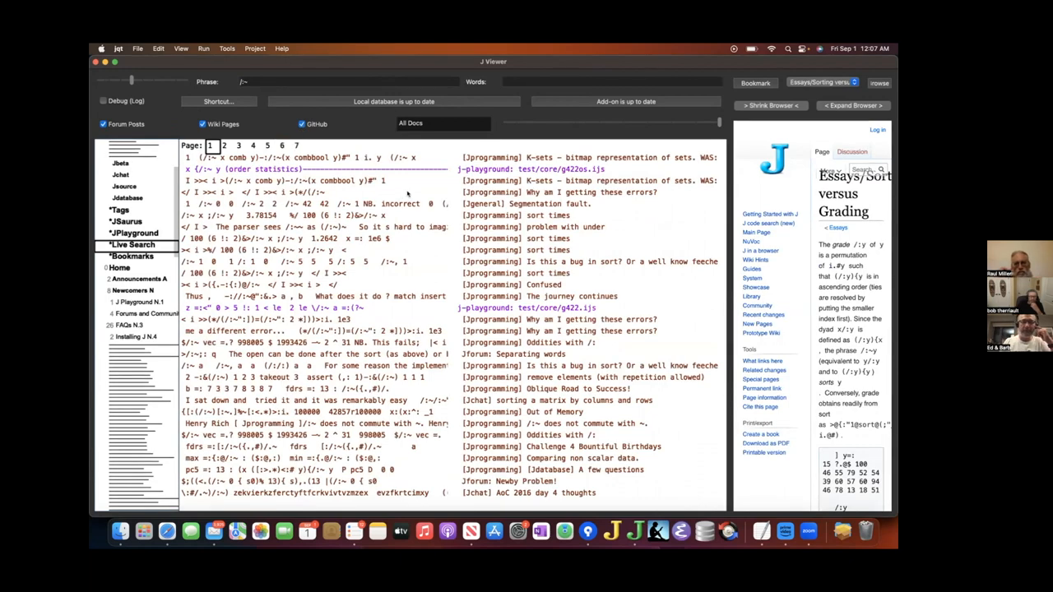
pyautogui.click(502, 167)
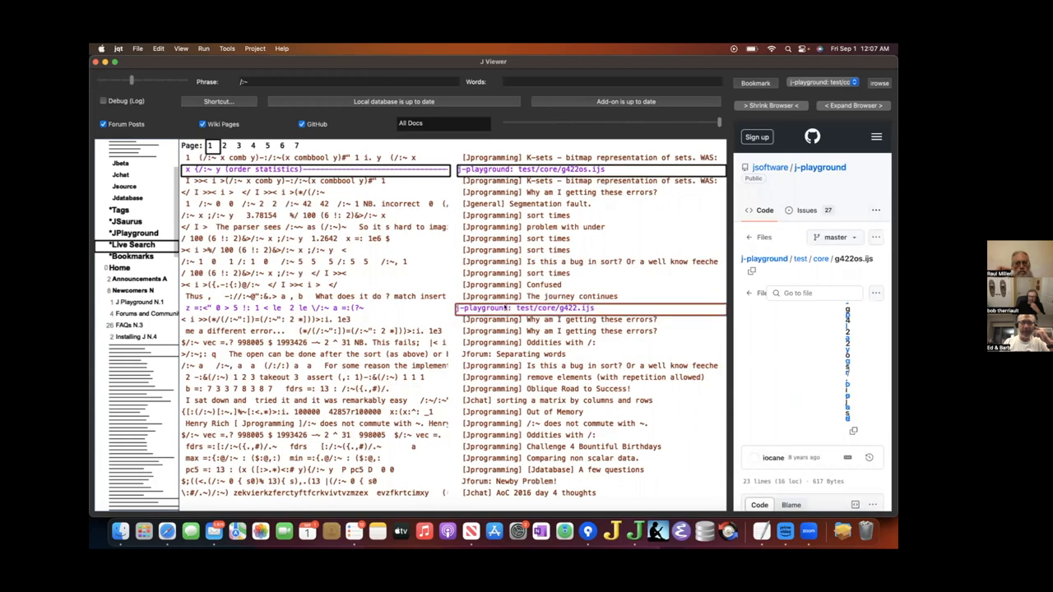
pyautogui.click(505, 306)
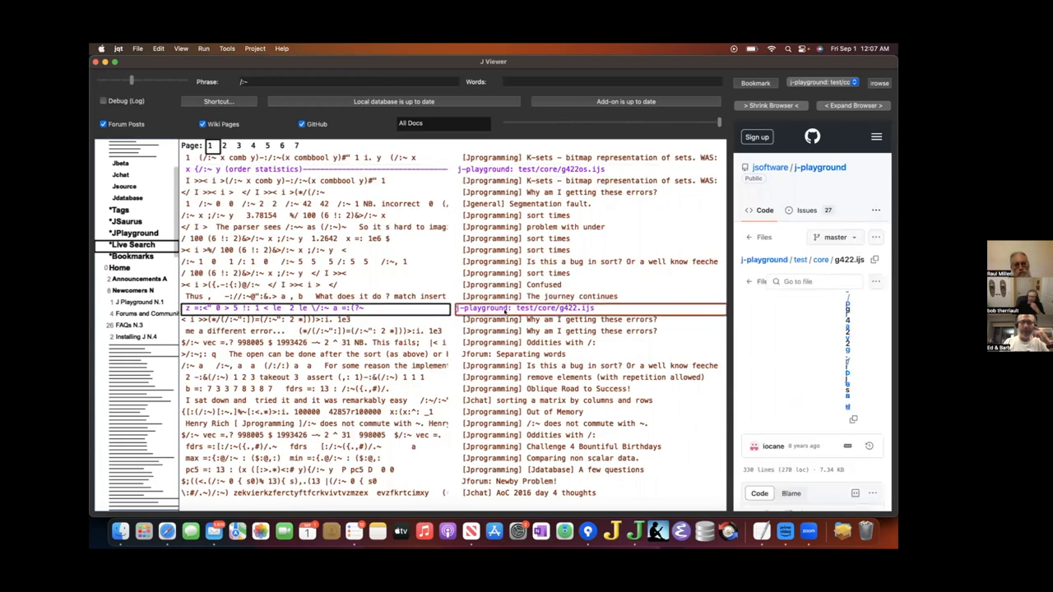
pyautogui.click(855, 105)
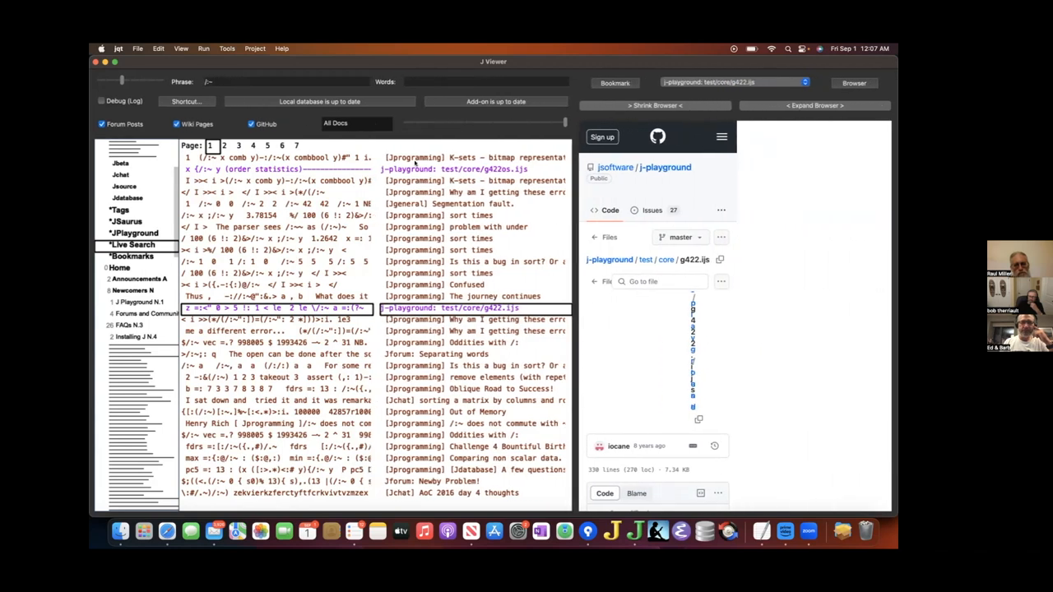
pyautogui.click(237, 81)
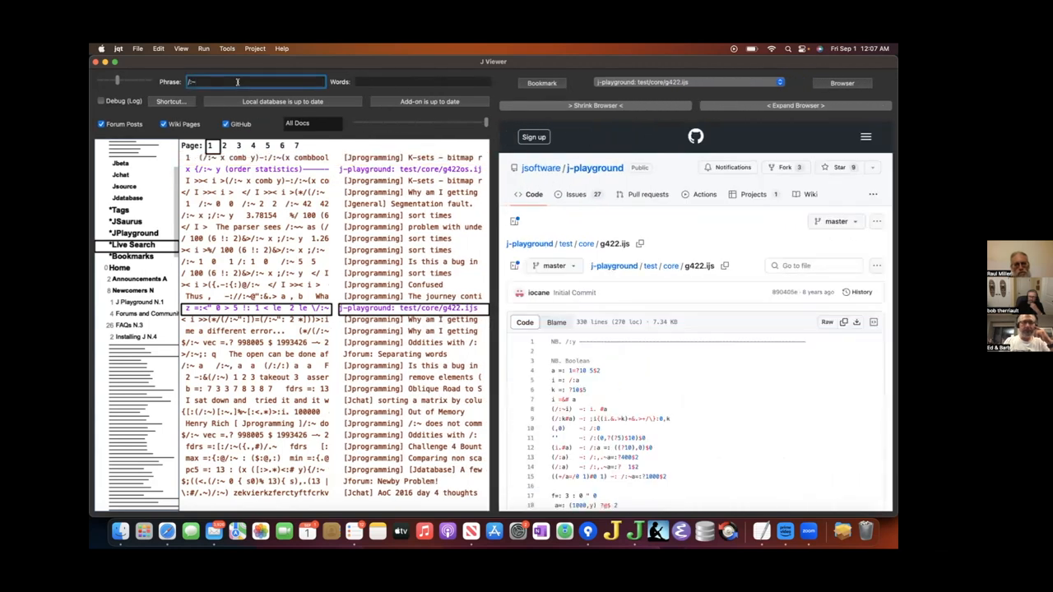
pyautogui.press('BackSpace')
pyautogui.write('/:')
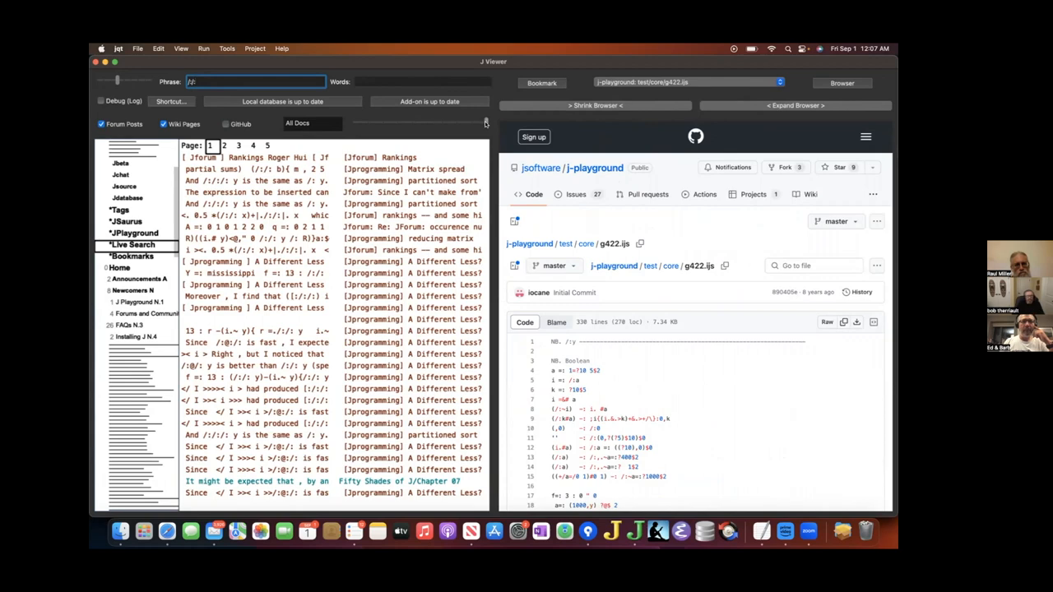
# - Limit results to 2018 onward, read R.E. Boss's running count post, then add ' roger' to the phrase
pyautogui.moveTo(485, 122); pyautogui.dragTo(354, 124)
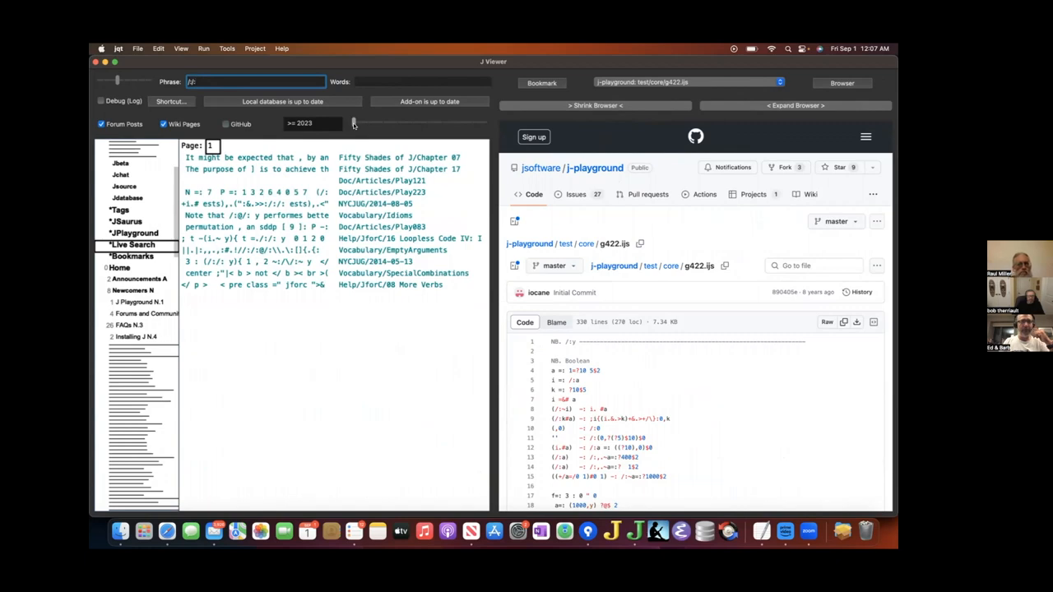
pyautogui.moveTo(354, 124)
pyautogui.mouseDown()
pyautogui.moveTo(456, 124)
pyautogui.moveTo(443, 124)
pyautogui.mouseUp()
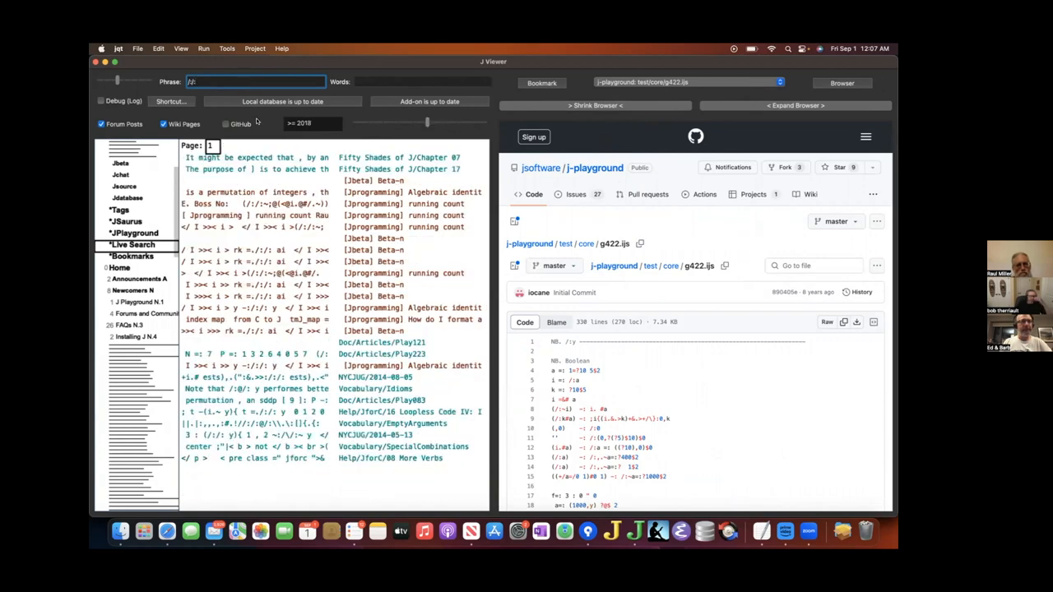
pyautogui.click(284, 203)
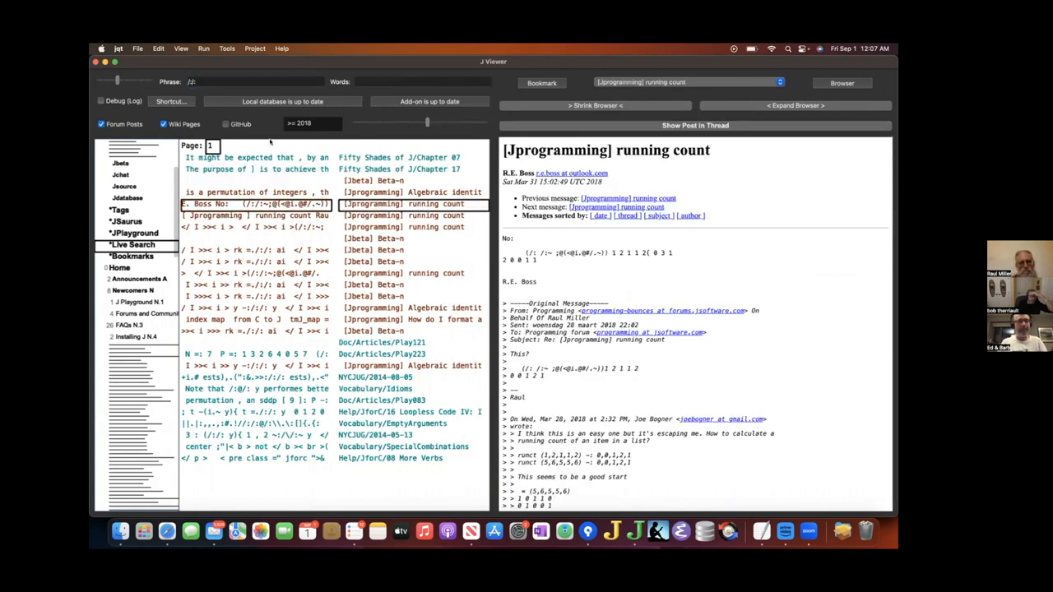
pyautogui.click(239, 80)
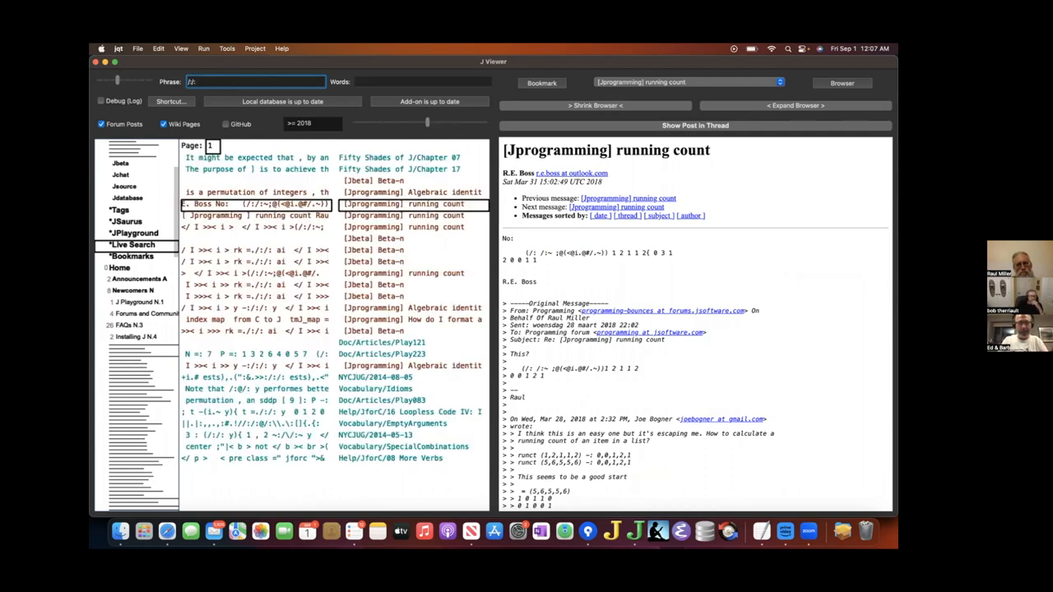
pyautogui.write(' roger')
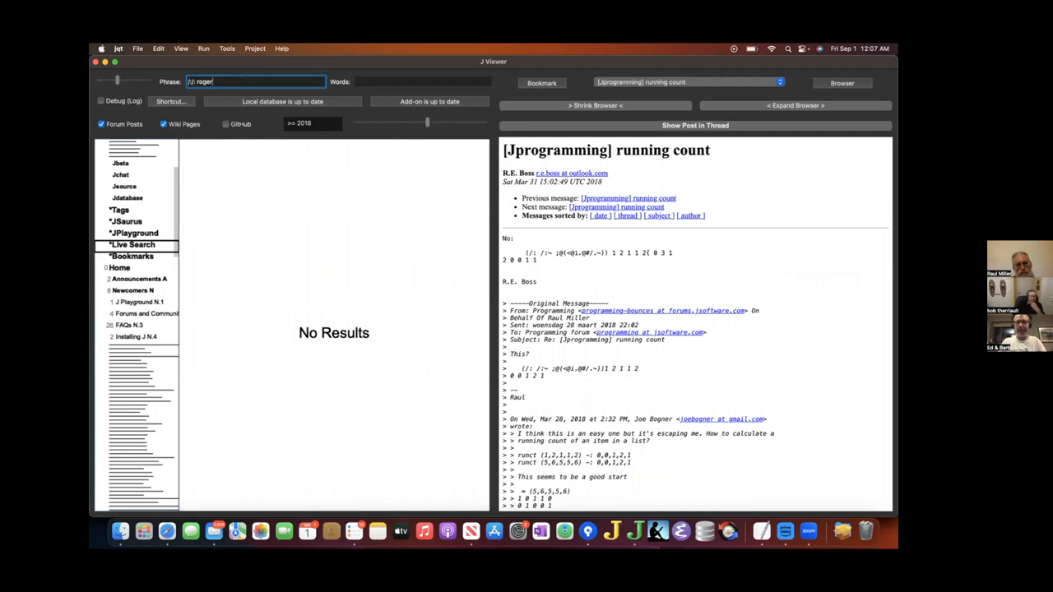
# - Search the words roger hui instead of the phrase, with the time slider set to All Docs
pyautogui.press('BackSpace')
pyautogui.press('BackSpace')
pyautogui.press('BackSpace')
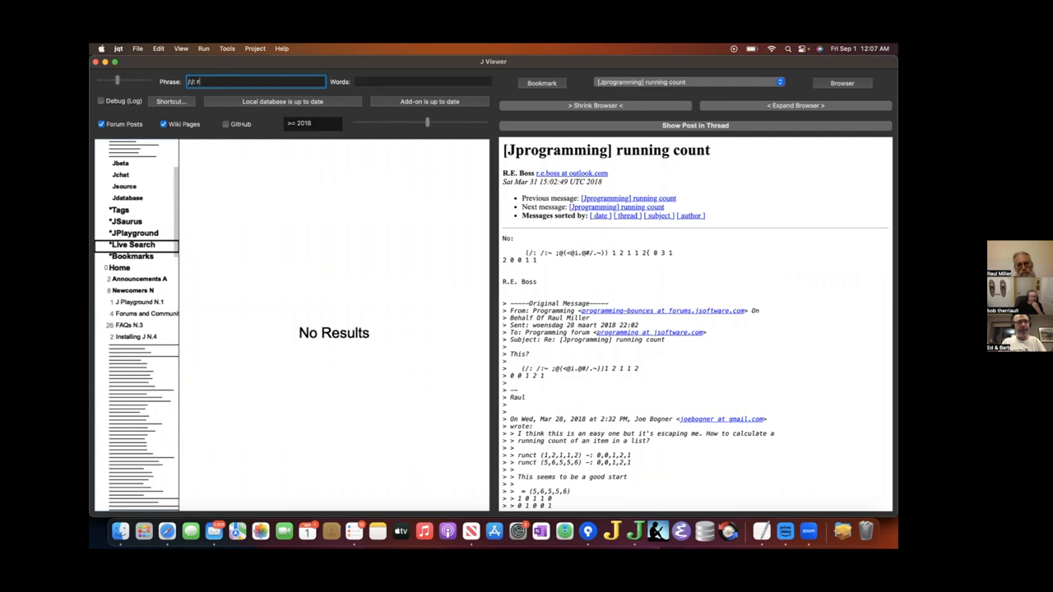
pyautogui.press('BackSpace')
pyautogui.press('BackSpace')
pyautogui.press('Tab')
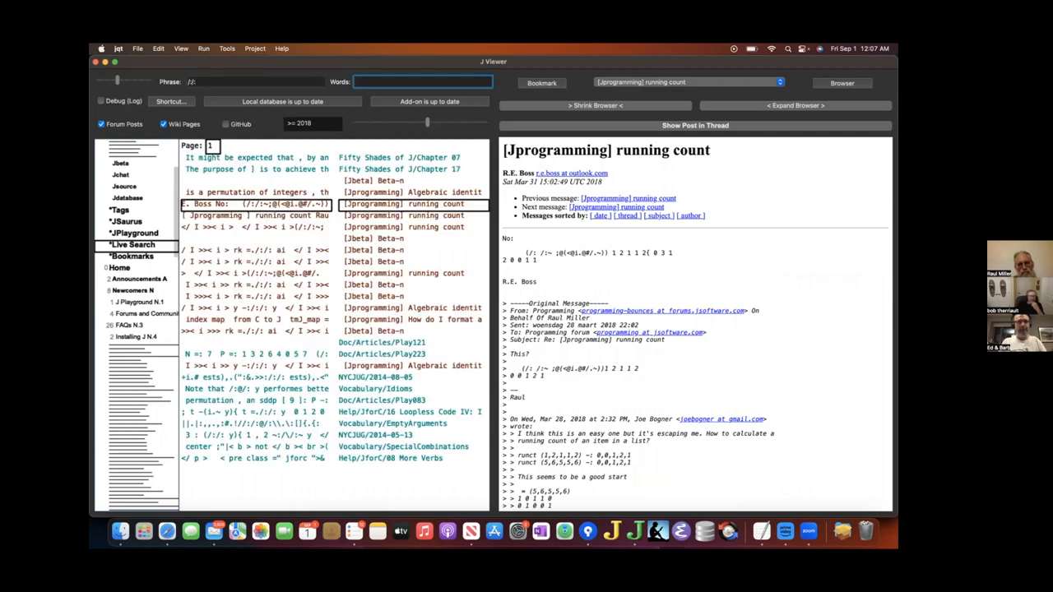
pyautogui.write('roger ')
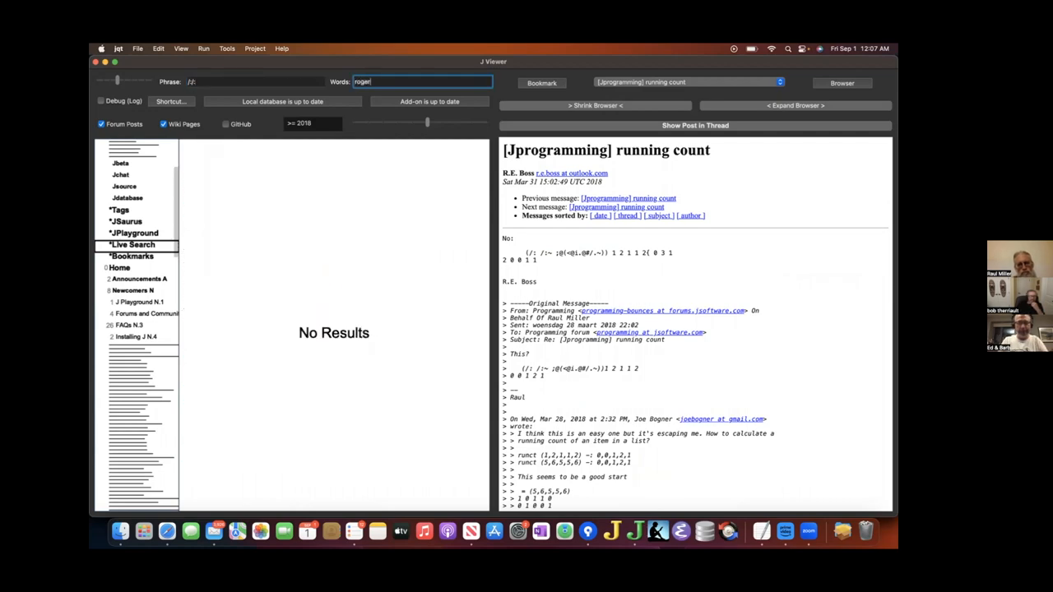
pyautogui.write('hui')
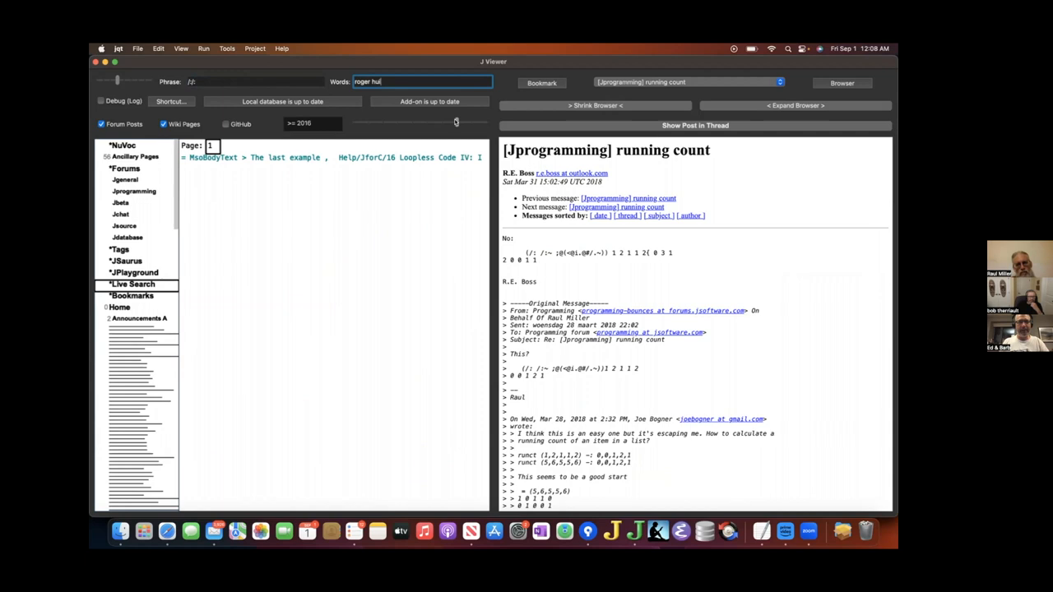
pyautogui.moveTo(467, 123); pyautogui.dragTo(486, 122)
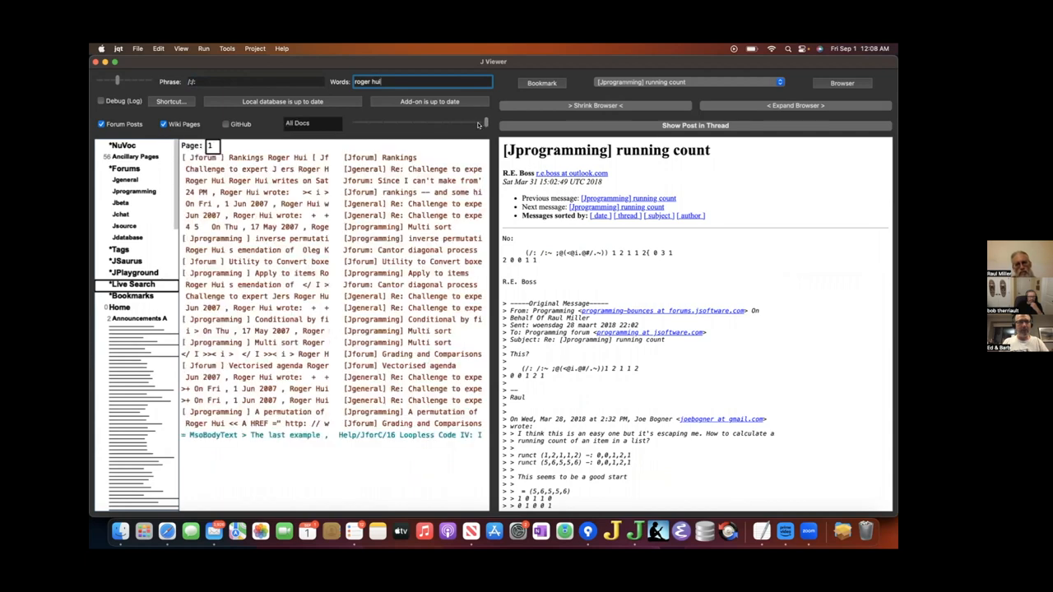
# - Browse result rows: Loopless Code IV, Conditional by filtering, then the Cantor diagonal process fragment post
pyautogui.click(353, 436)
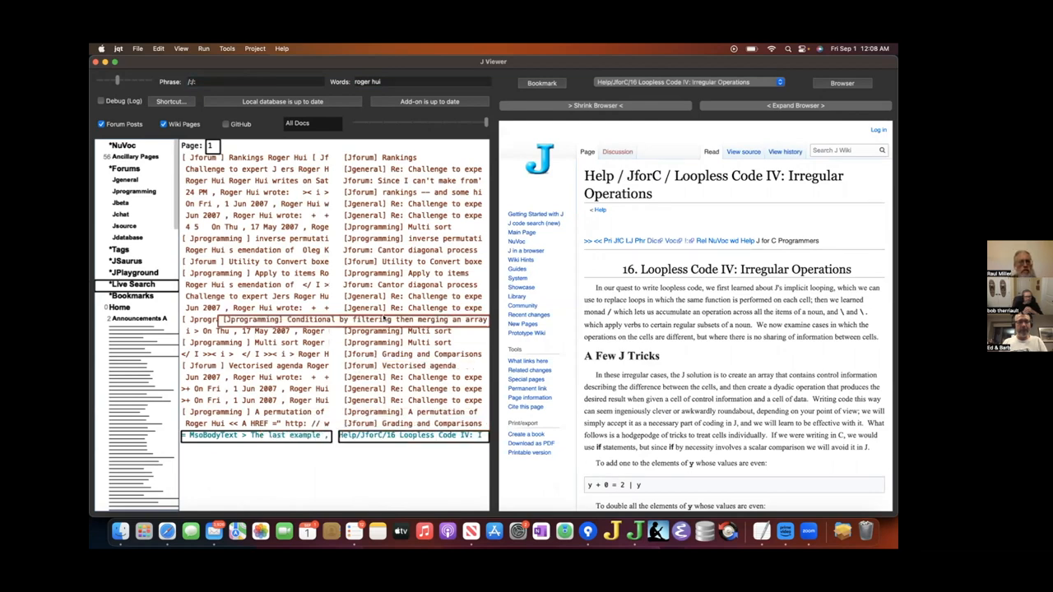
pyautogui.click(383, 319)
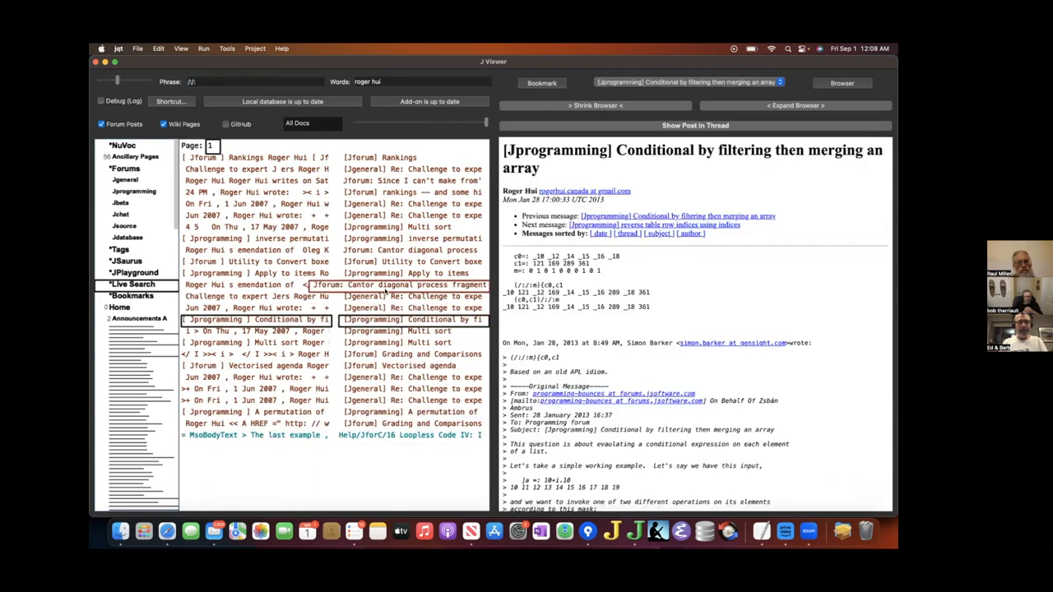
pyautogui.click(385, 286)
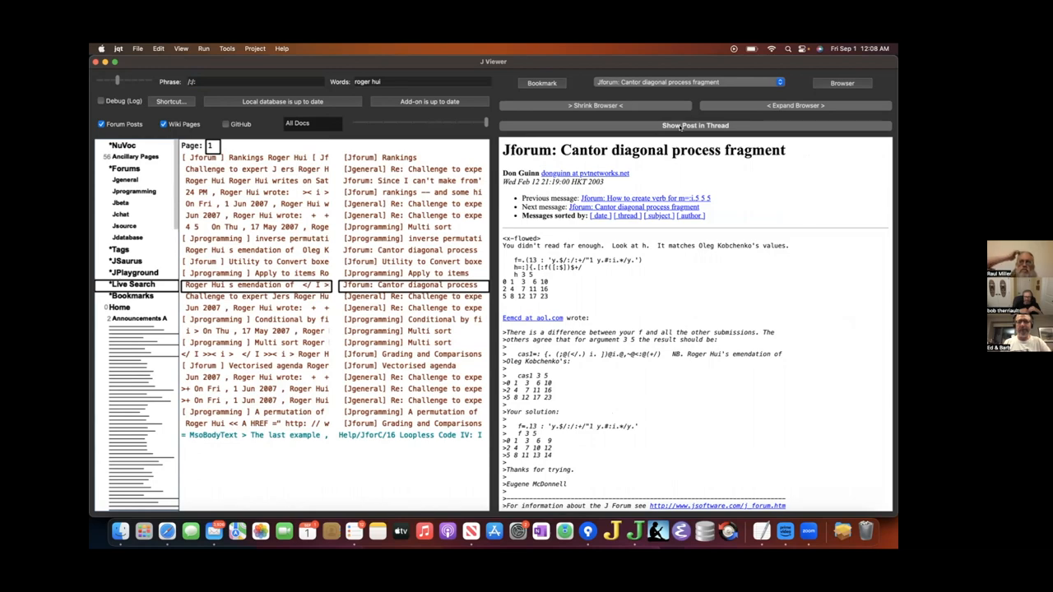
# - Show the Cantor diagonal post within its February 2003 Jgeneral thread and read two February 12 replies
pyautogui.click(681, 126)
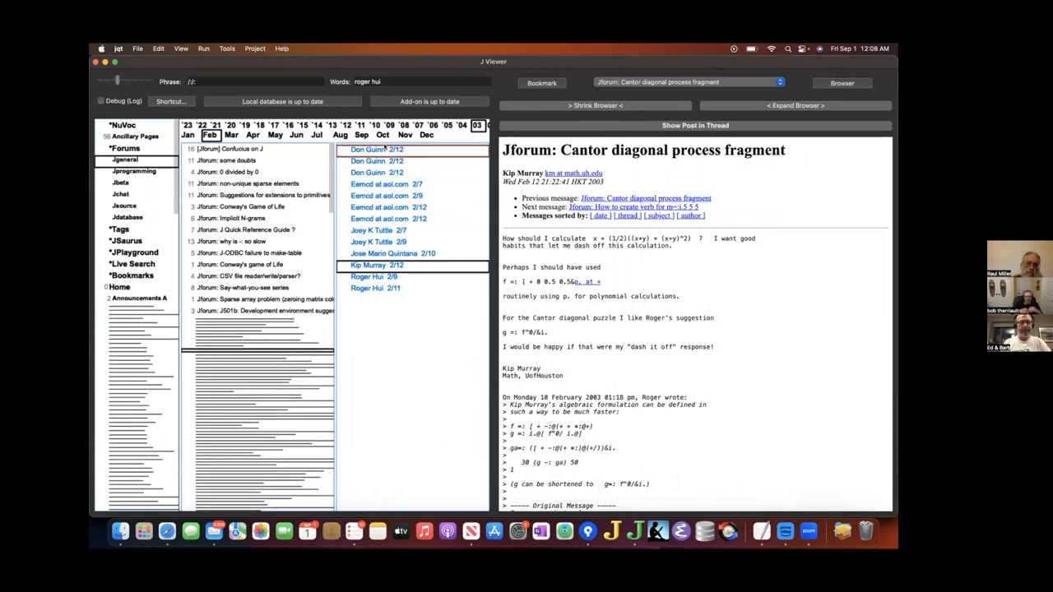
pyautogui.click(384, 150)
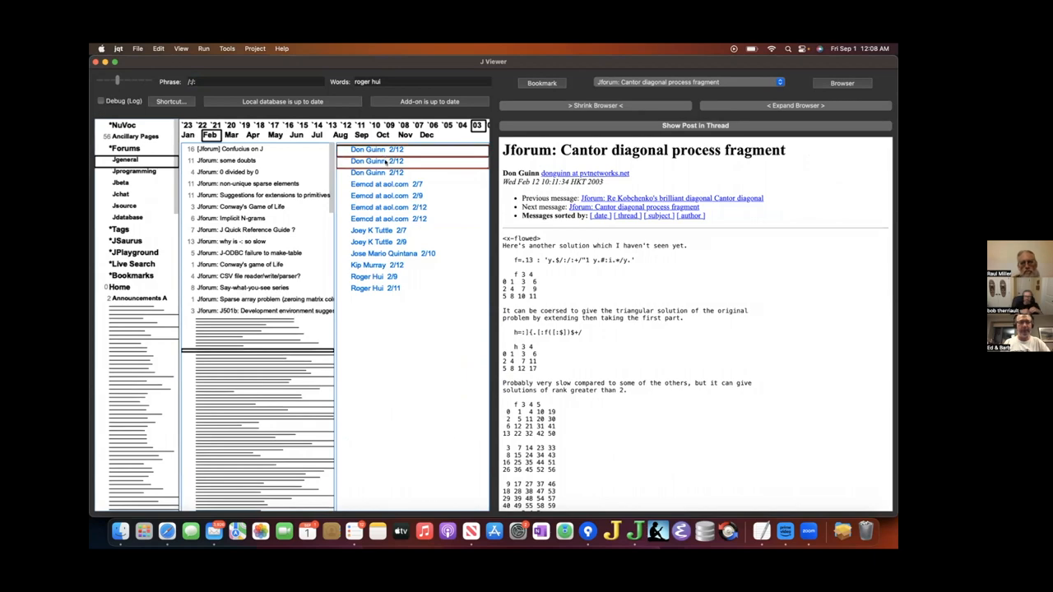
pyautogui.click(384, 172)
# - Read the February 7 and February 9 replies and enlarge the listing pane text
pyautogui.click(385, 183)
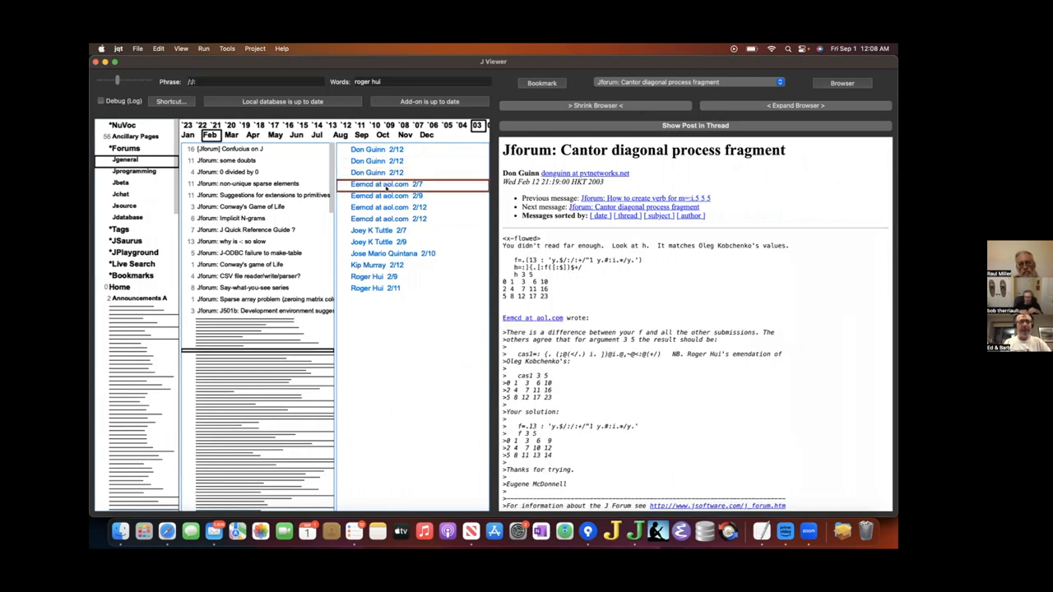
pyautogui.click(387, 195)
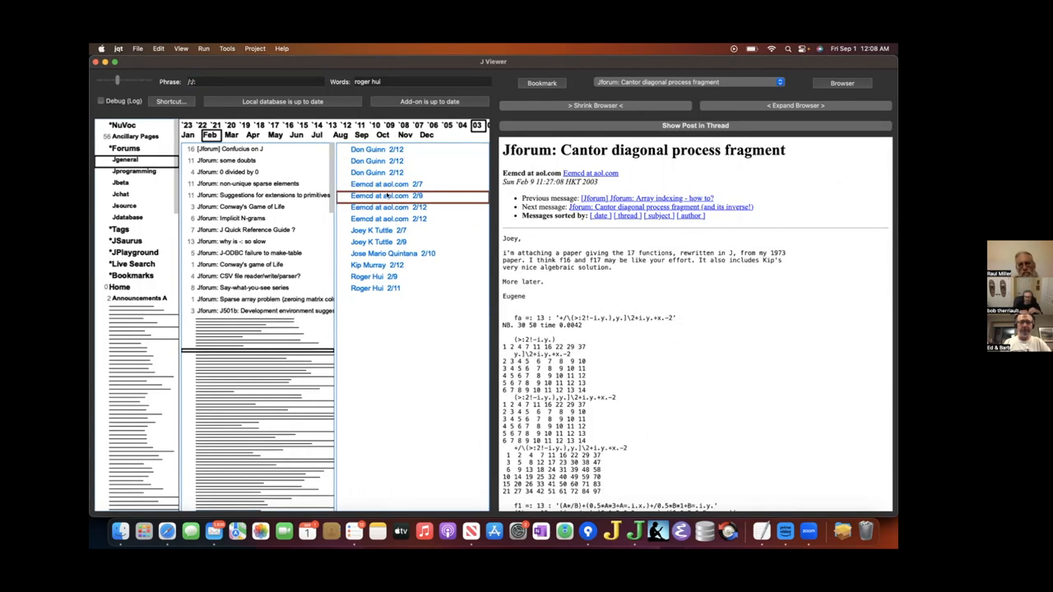
pyautogui.scroll(-3, 271, 304)
pyautogui.scroll(-3, 271, 305)
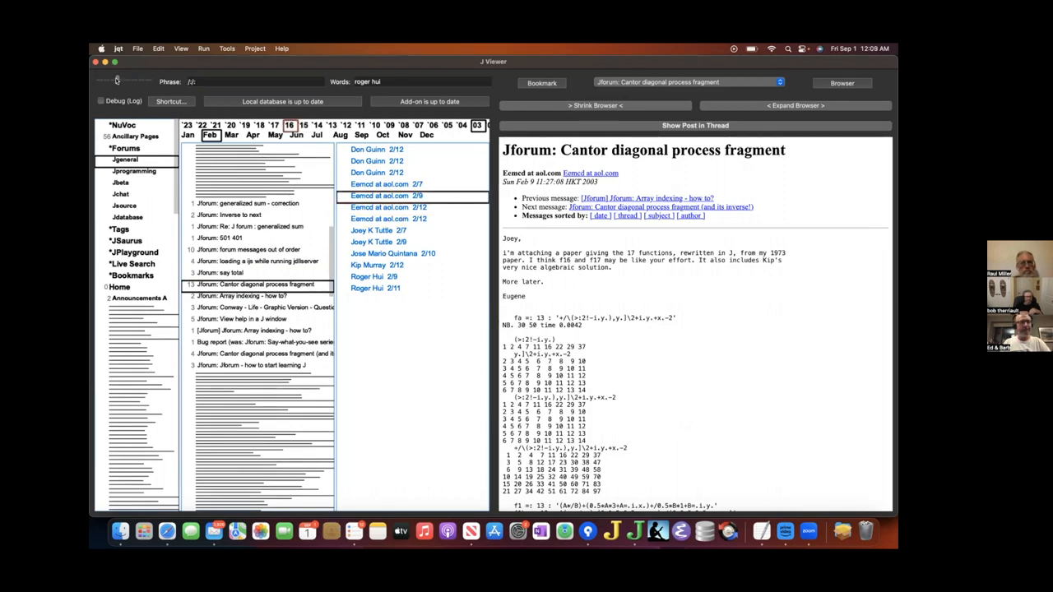
pyautogui.moveTo(117, 80)
pyautogui.mouseDown()
pyautogui.moveTo(158, 91)
pyautogui.moveTo(118, 90)
pyautogui.mouseUp()
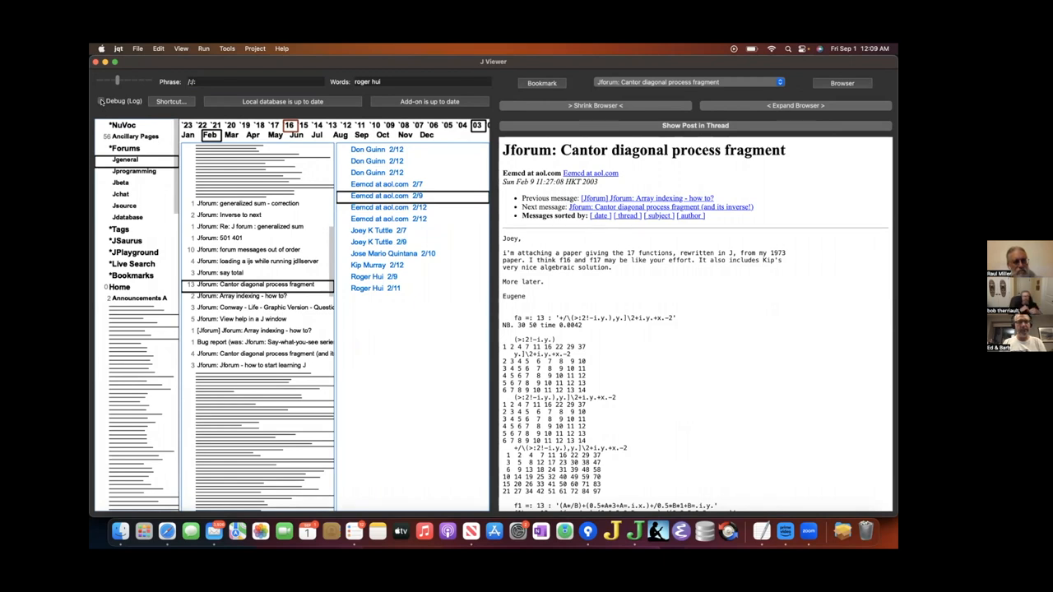
# - Enable Debug (Log), browse the Jsource forum listing, and show the debug log in the side pane
pyautogui.click(101, 101)
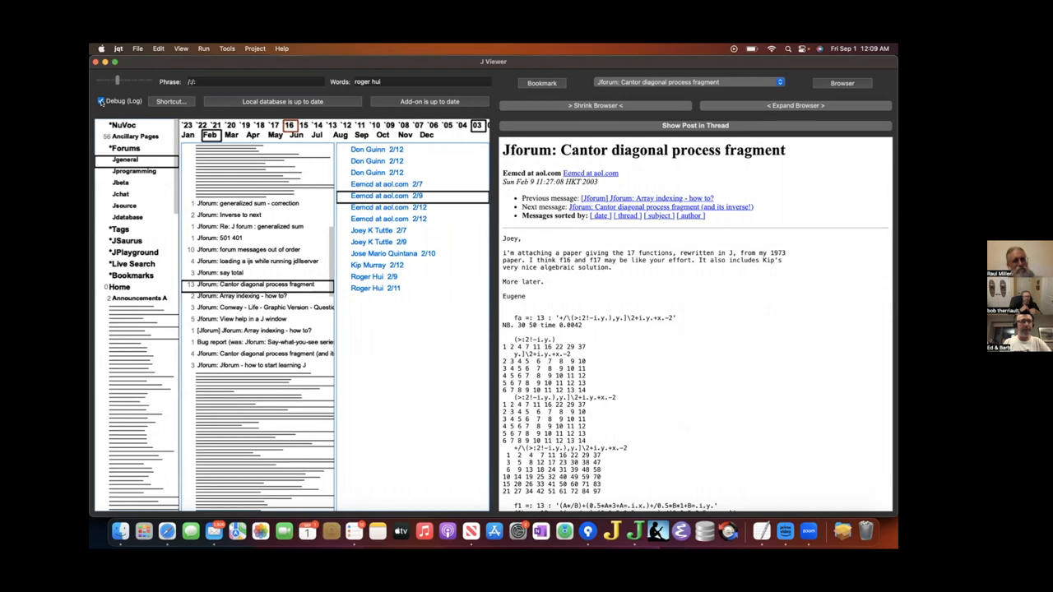
pyautogui.click(126, 207)
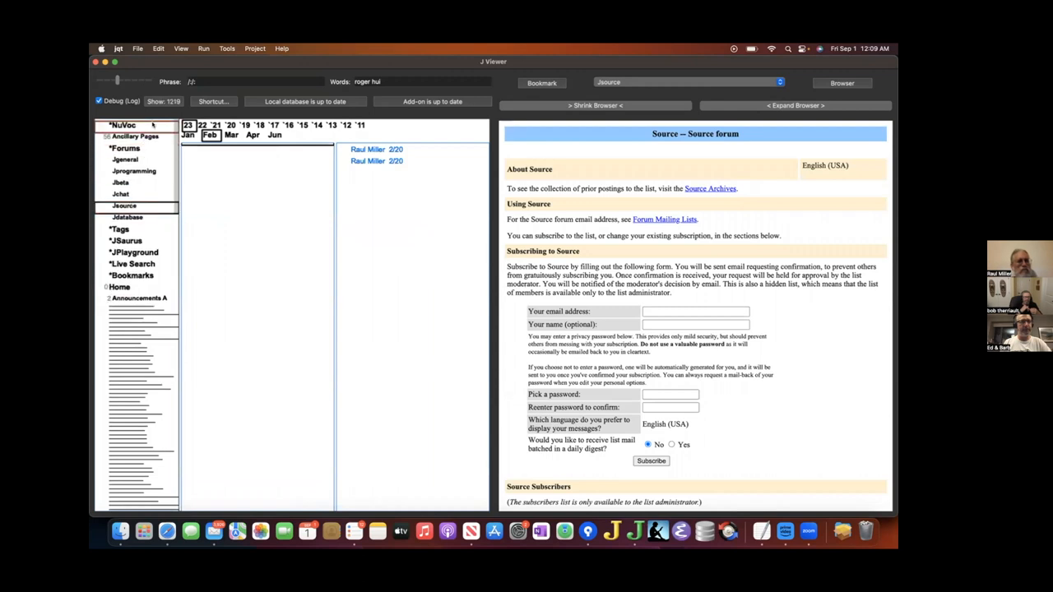
pyautogui.click(169, 101)
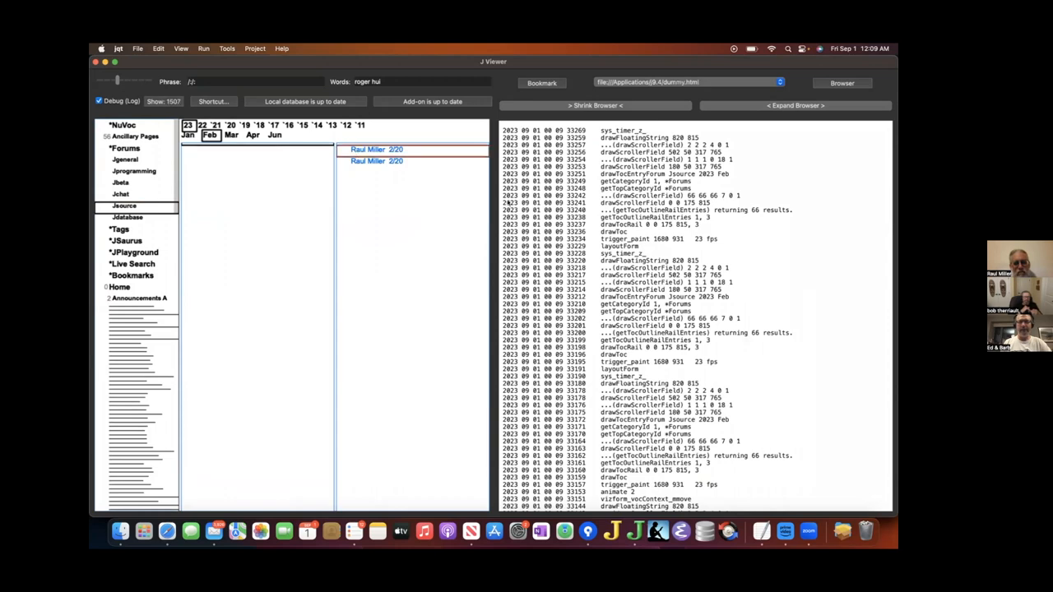
pyautogui.scroll(-3, 508, 204)
pyautogui.scroll(-3, 508, 203)
pyautogui.scroll(5, 508, 203)
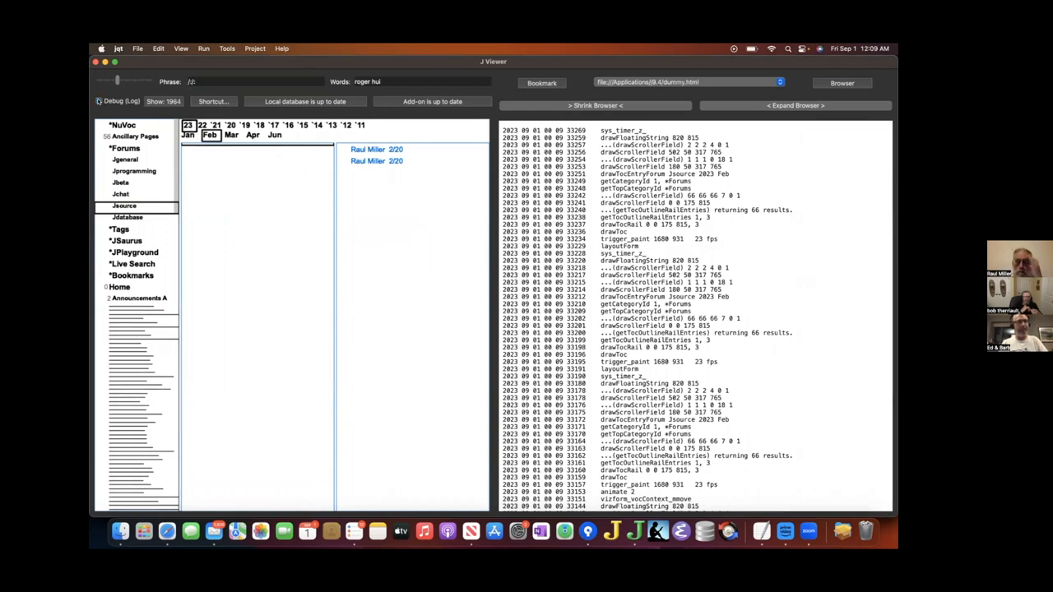
pyautogui.press('super+Tab')
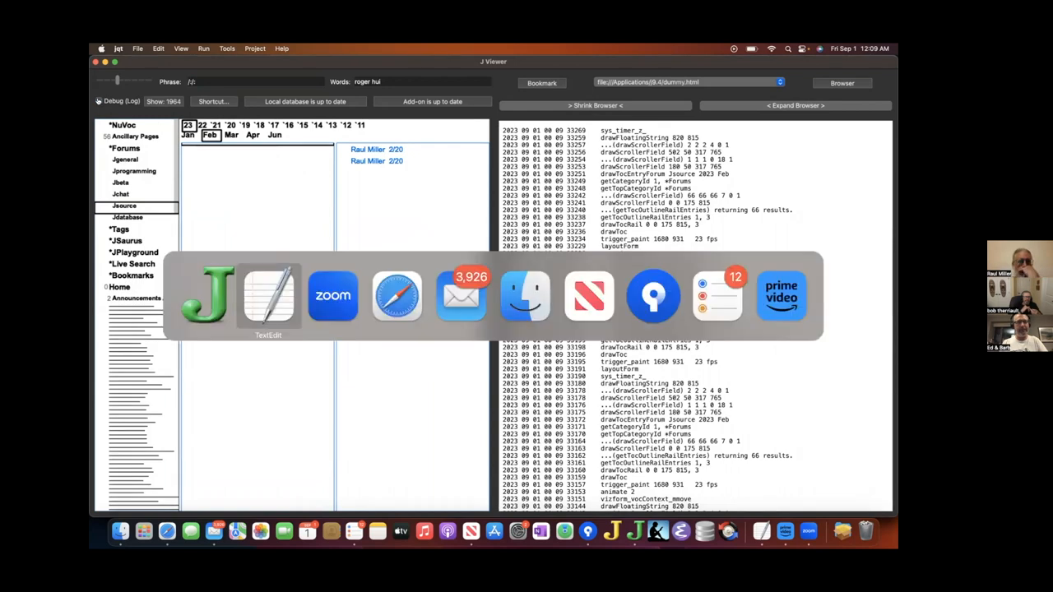
pyautogui.press('super+Tab')
pyautogui.press('super+Tab')
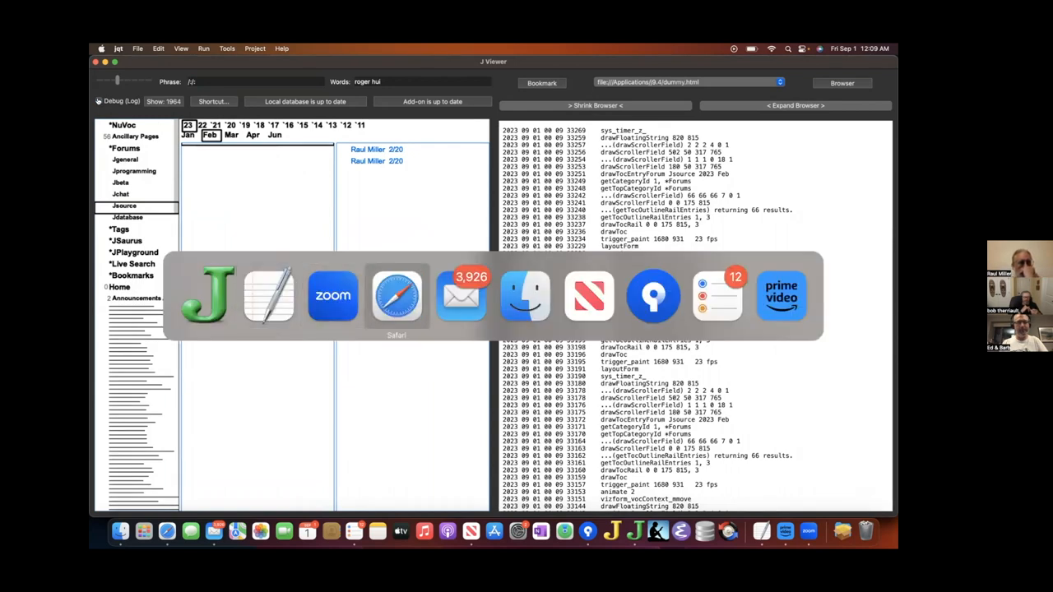
pyautogui.press('super+Tab')
pyautogui.press('super+Tab')
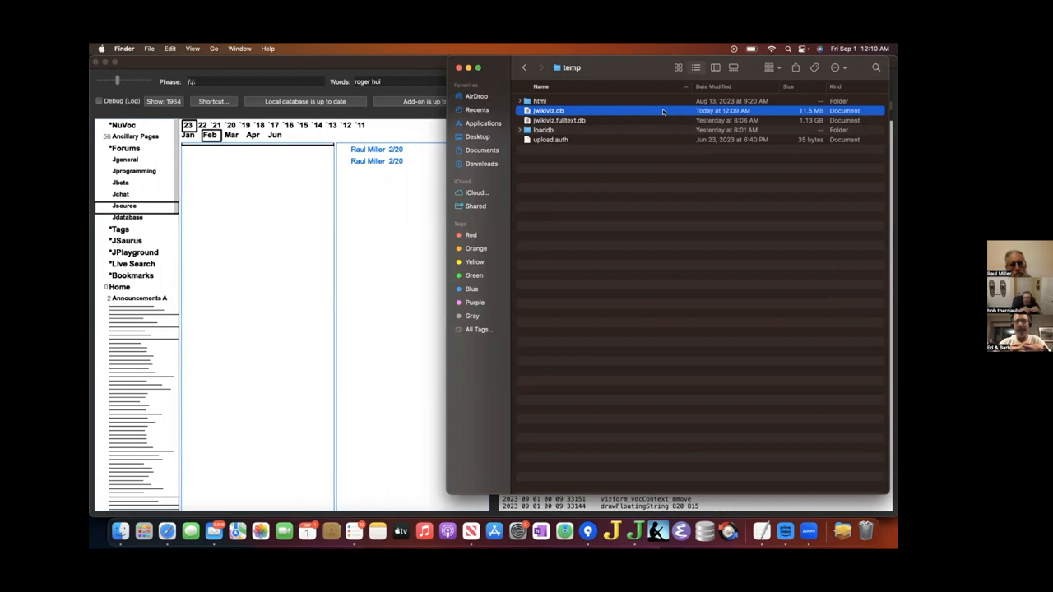
pyautogui.keyDown('shift'); pyautogui.click(652, 121); pyautogui.keyUp('shift')
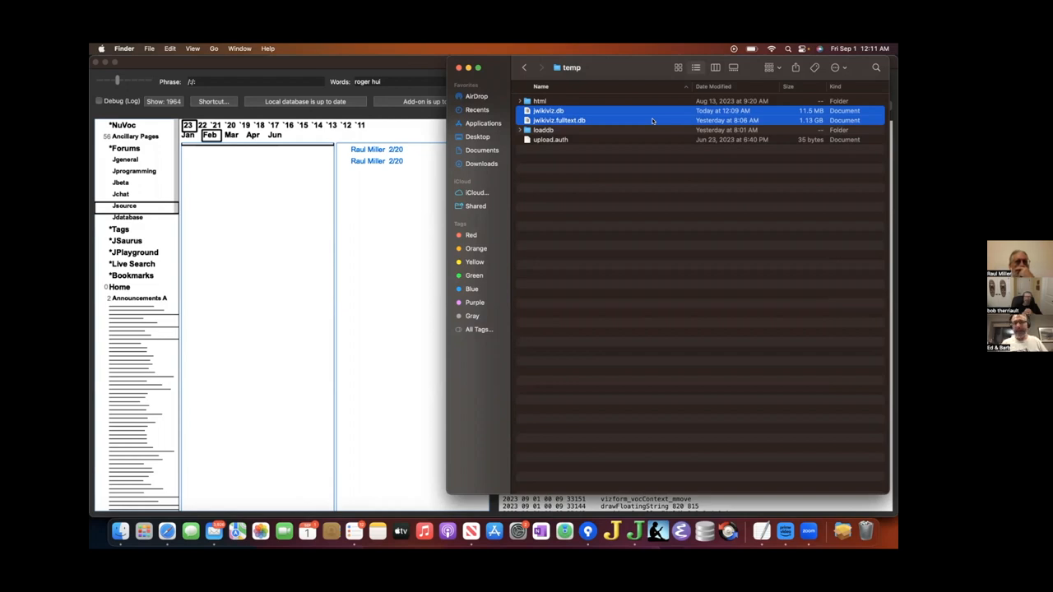
# - Return to J Viewer showing the [Jsource] I goofed (jdfrom2) thread for February 2023
pyautogui.click(400, 190)
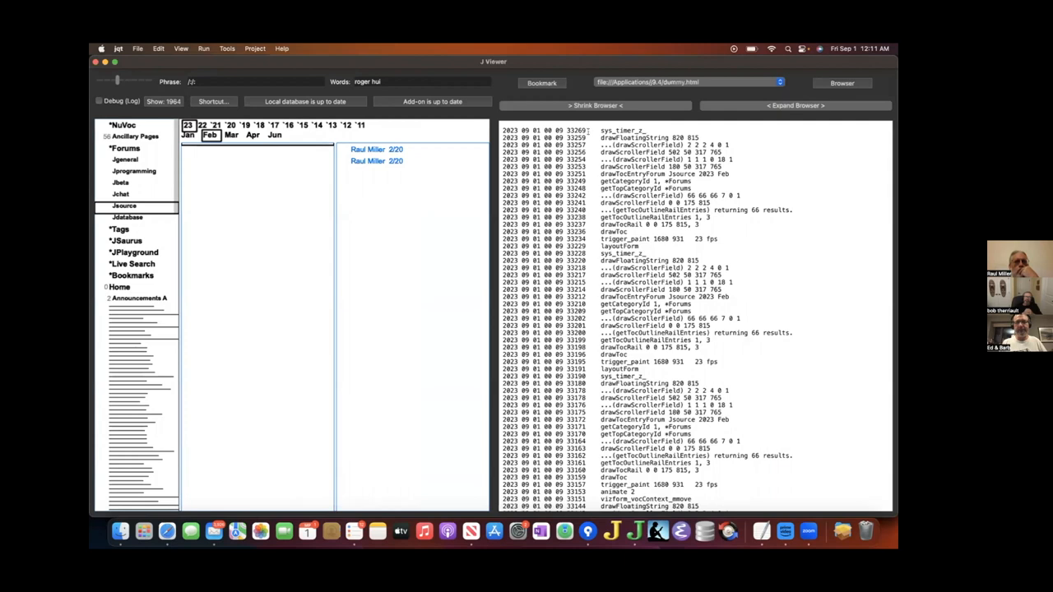